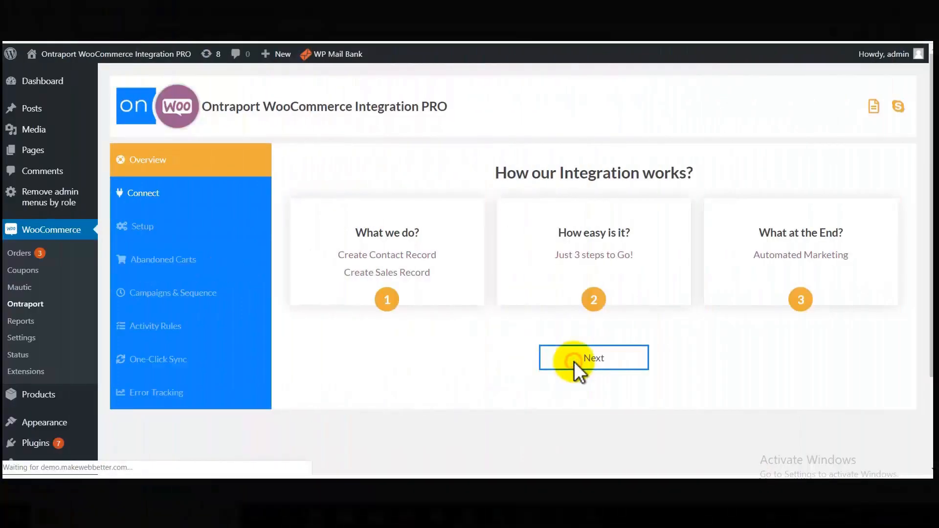
Step: Continue past the plugin's integration overview, switch to Ontraport, and start a new API key in its administration area
click(574, 362)
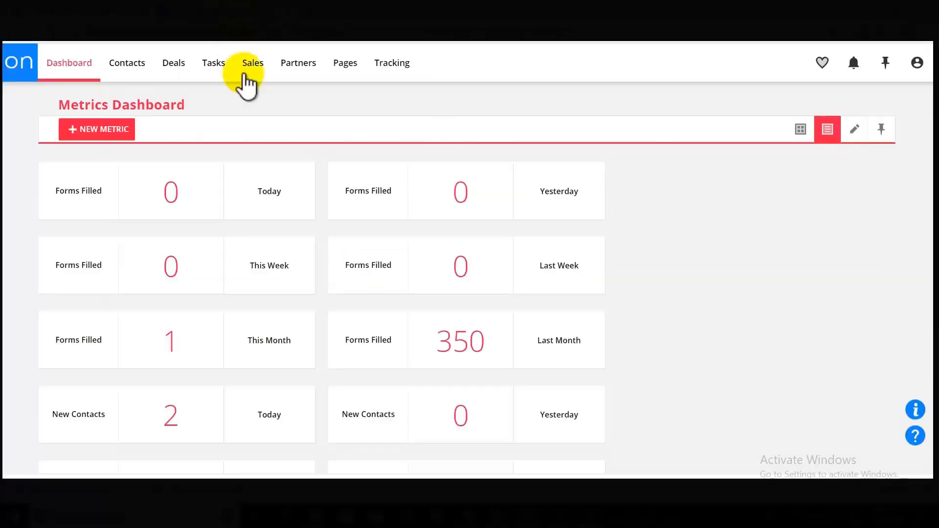
click(914, 63)
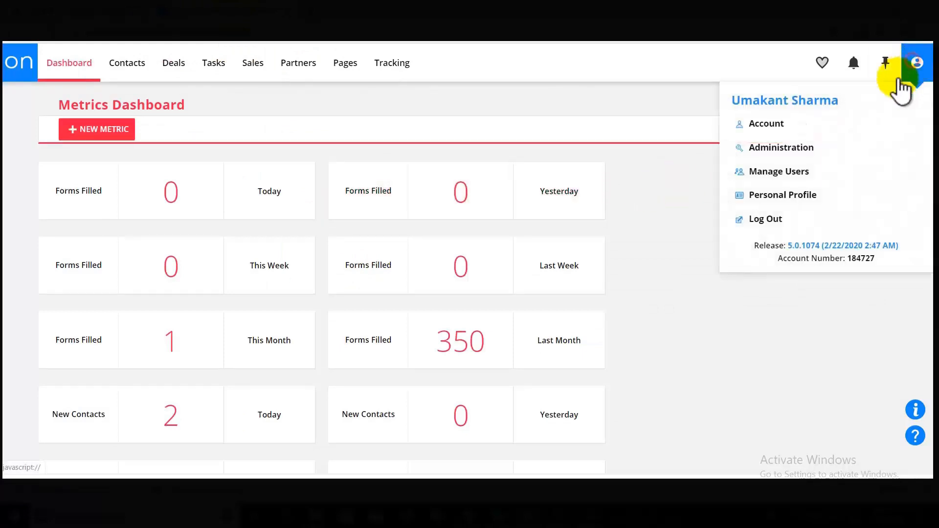
click(805, 148)
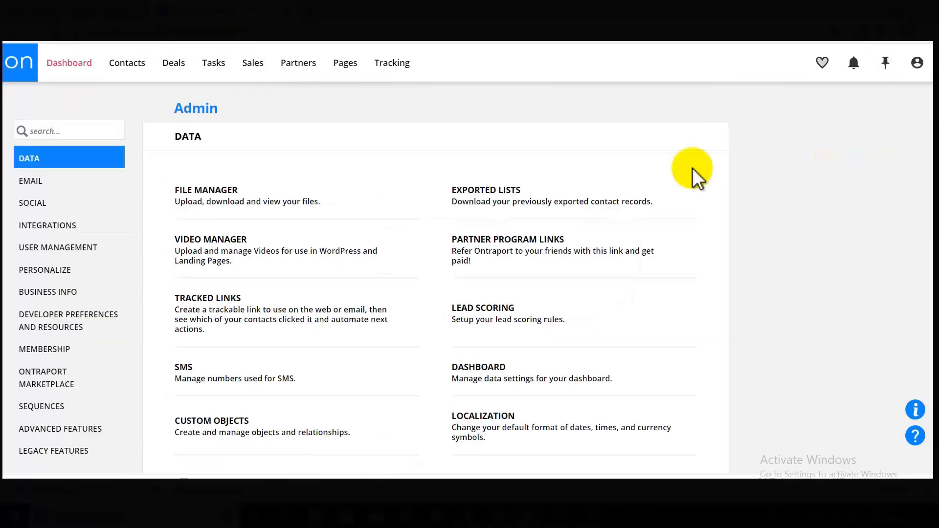
click(50, 226)
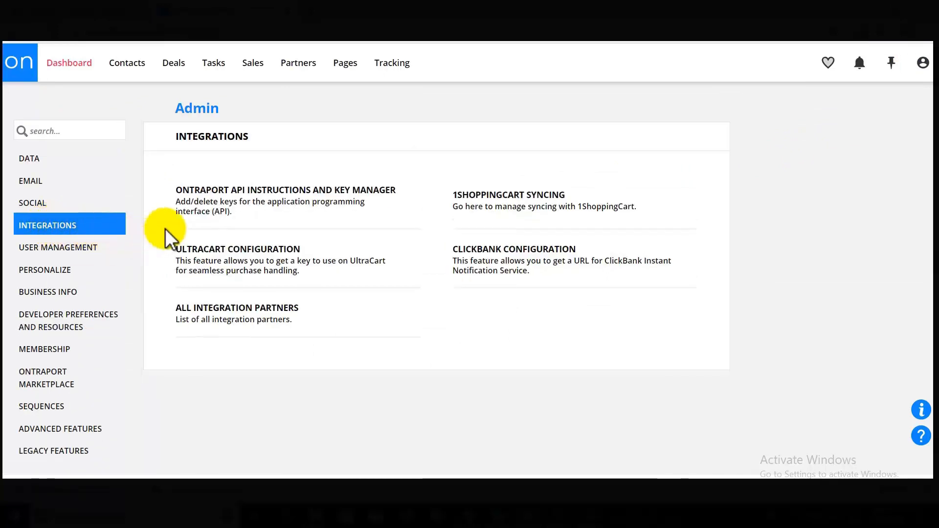
click(224, 202)
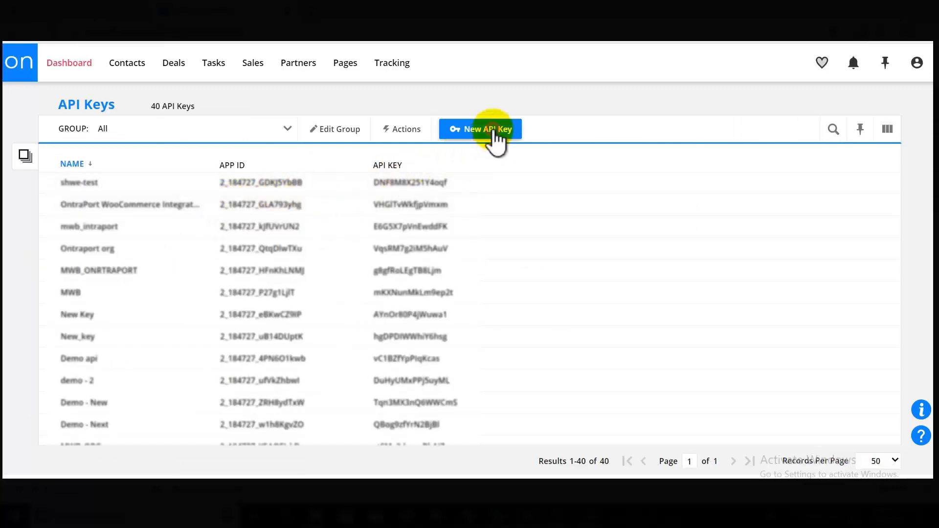
click(493, 130)
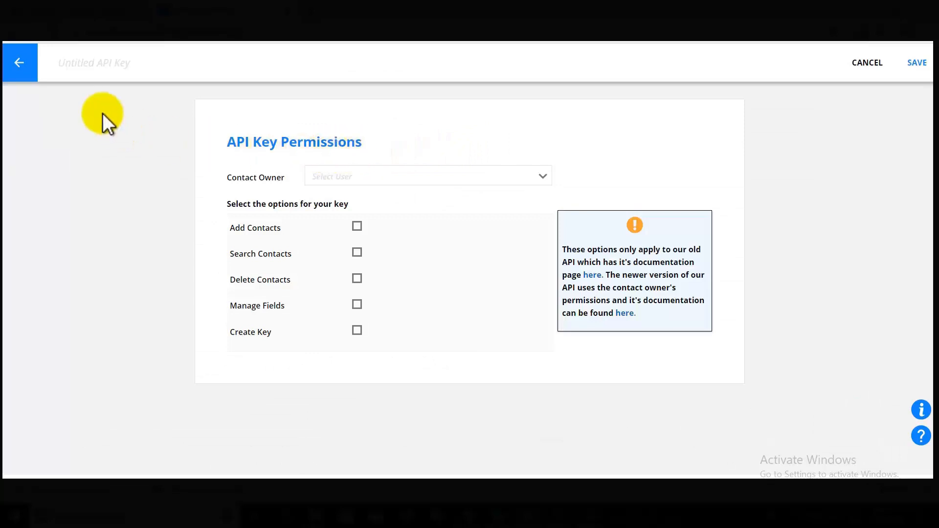
Step: Name the new API key "Ontraport 10" and assign the developer user as its contact owner
click(95, 63)
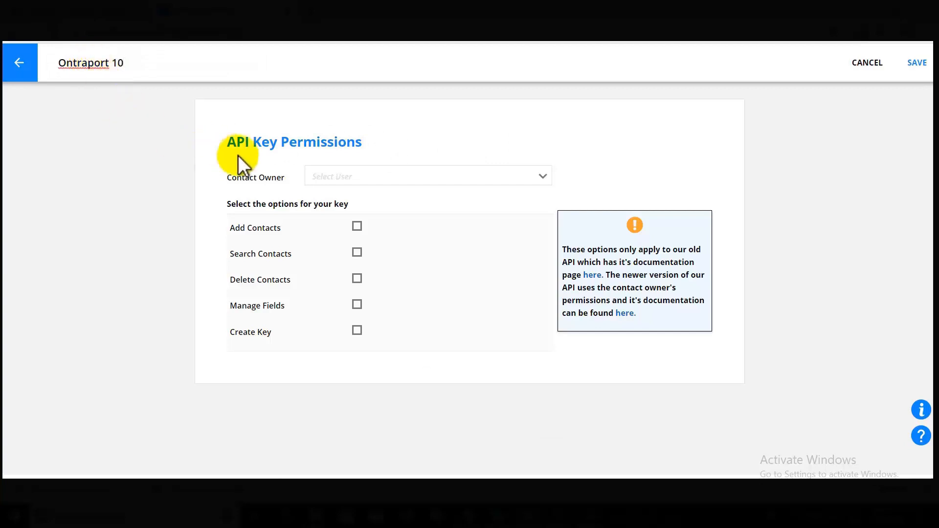
click(311, 177)
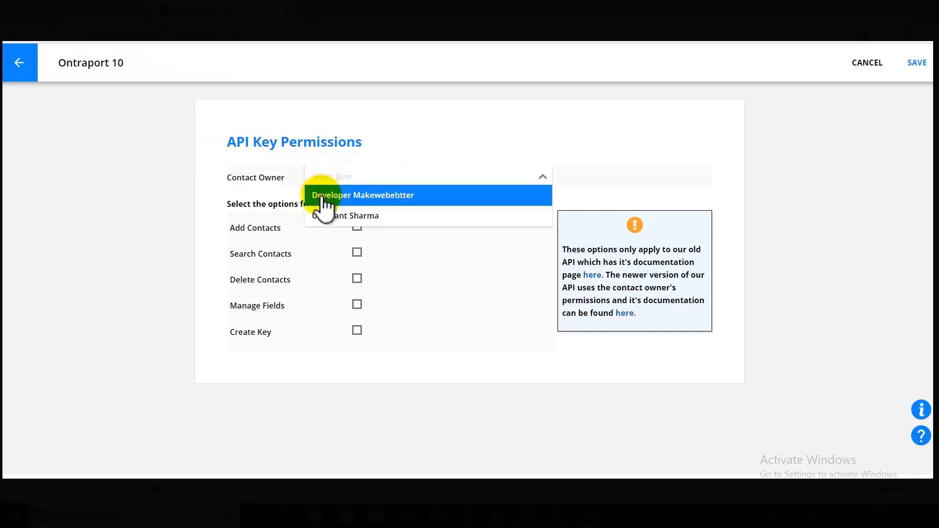
click(321, 195)
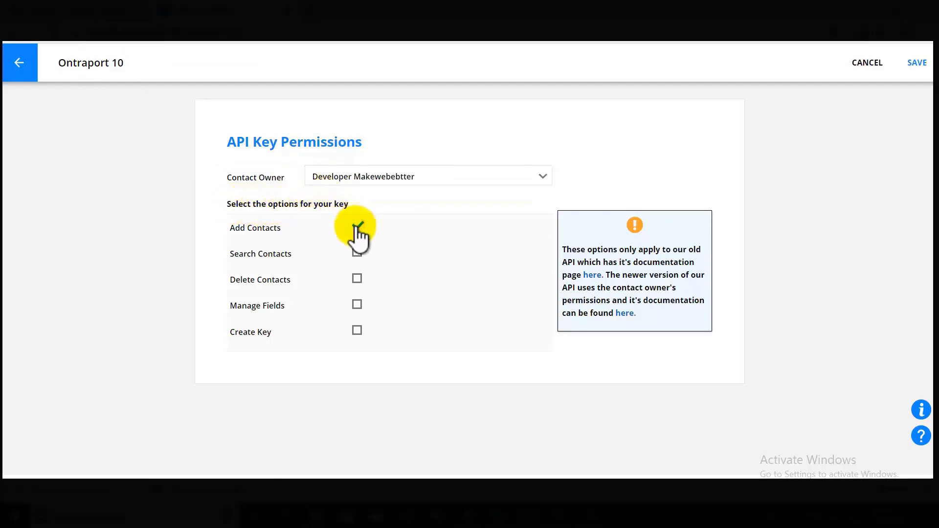
Step: Grant the key the add, search and delete contacts, manage fields and create key permissions, and save it
click(357, 253)
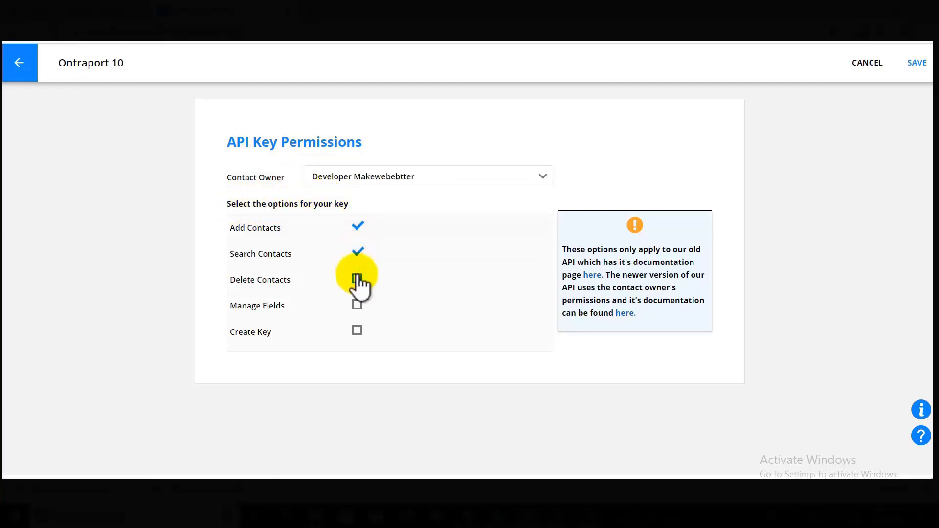
click(357, 278)
click(358, 304)
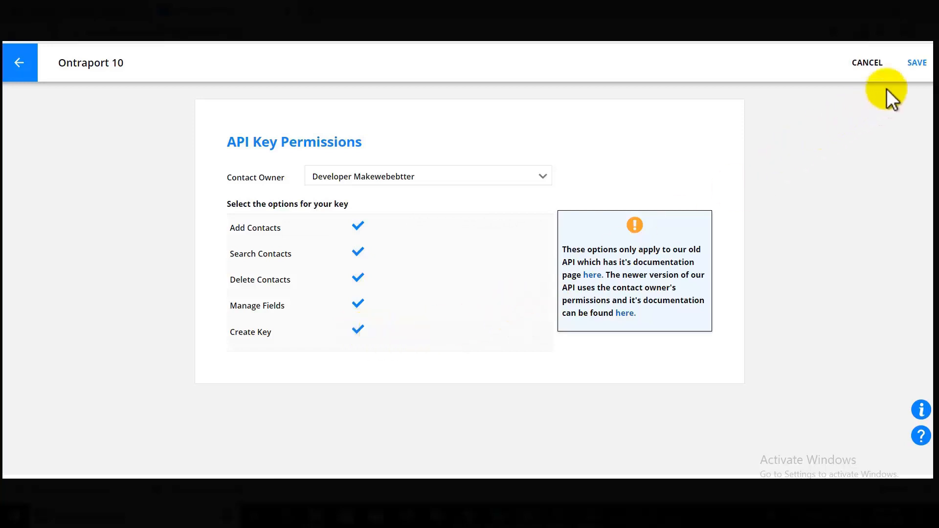
click(909, 63)
mouse_move(910, 69)
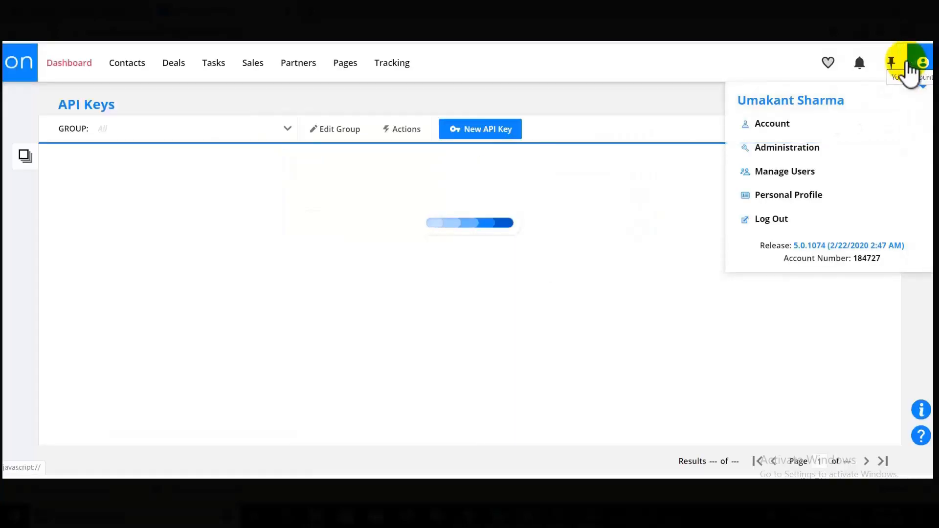
Step: Open the Ontraport 10 key and copy its API App ID into the WooCommerce plugin's Ontraport App ID field
scroll(677, 203, down, 5)
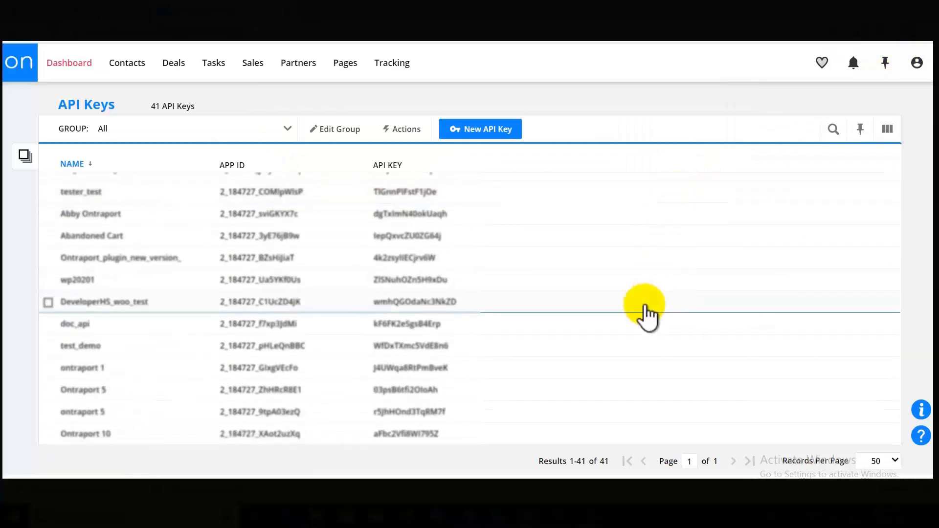
click(276, 435)
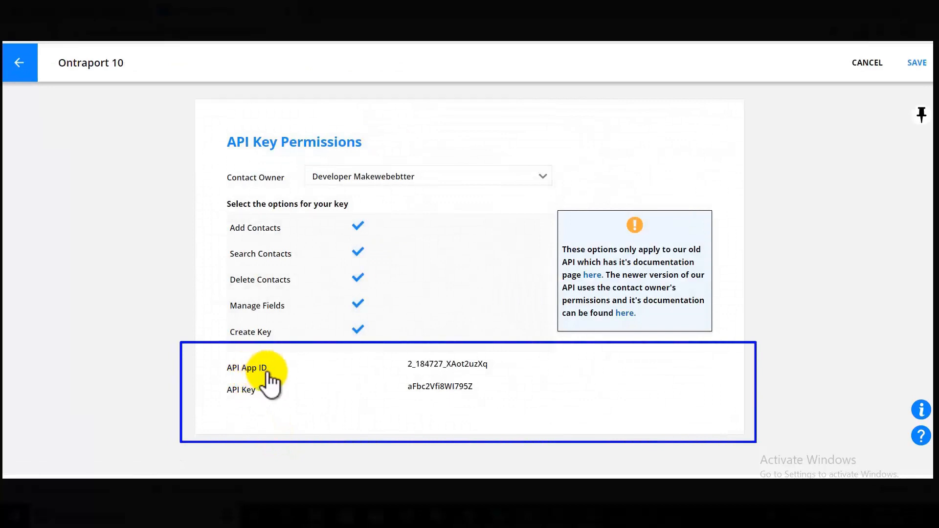
drag(409, 364, 494, 364)
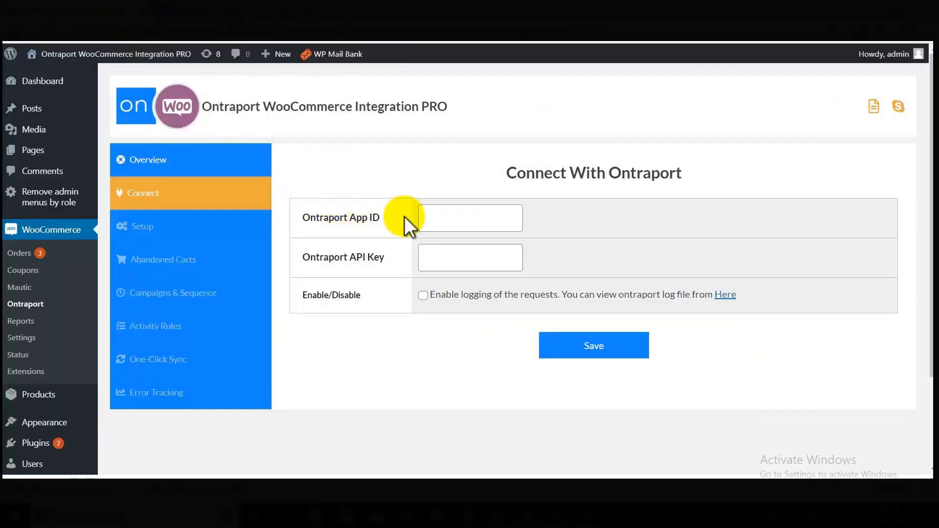
click(430, 218)
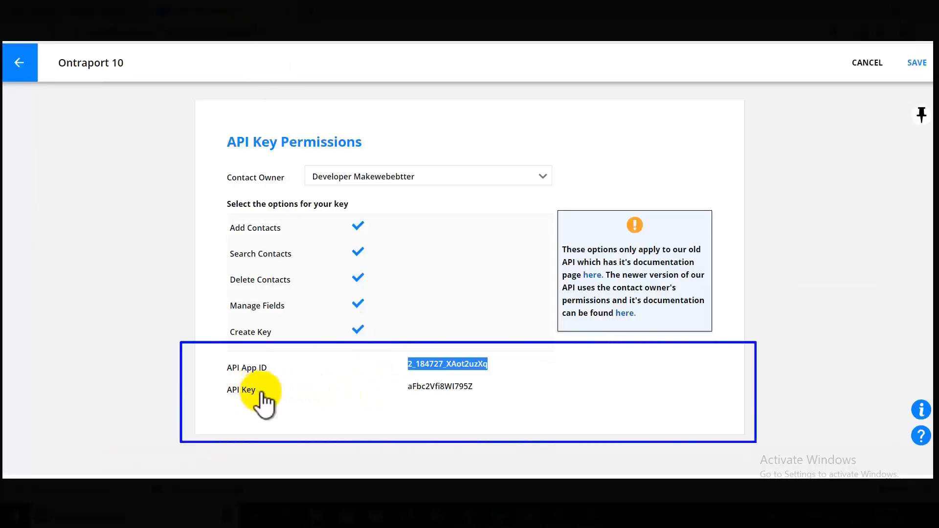
Step: Copy the API key into the plugin's Ontraport API Key field and save the connection with request logging enabled
click(409, 385)
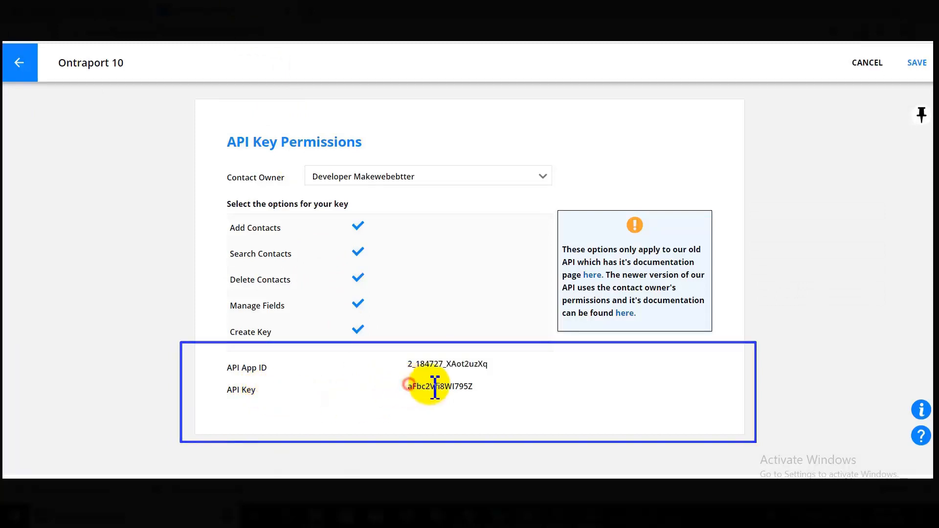
drag(435, 386, 488, 389)
key(ctrl+c)
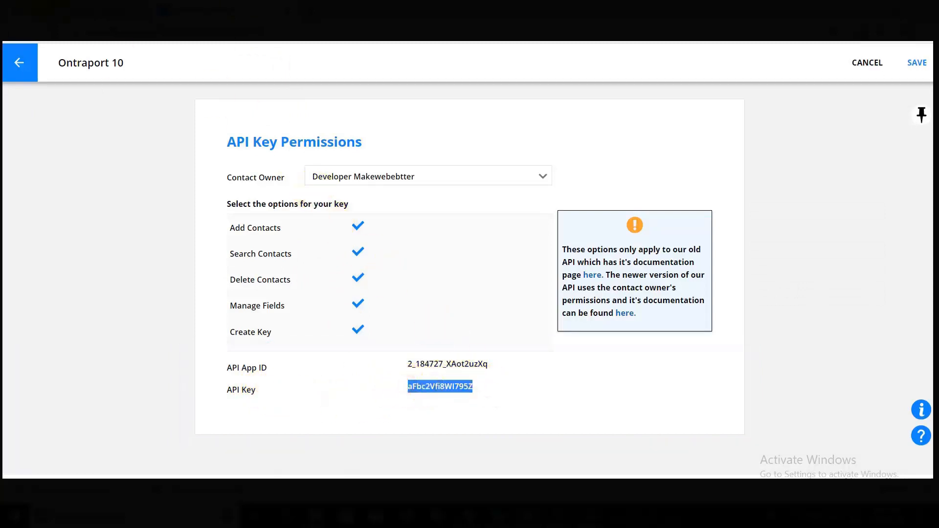
key(alt+Tab)
click(488, 258)
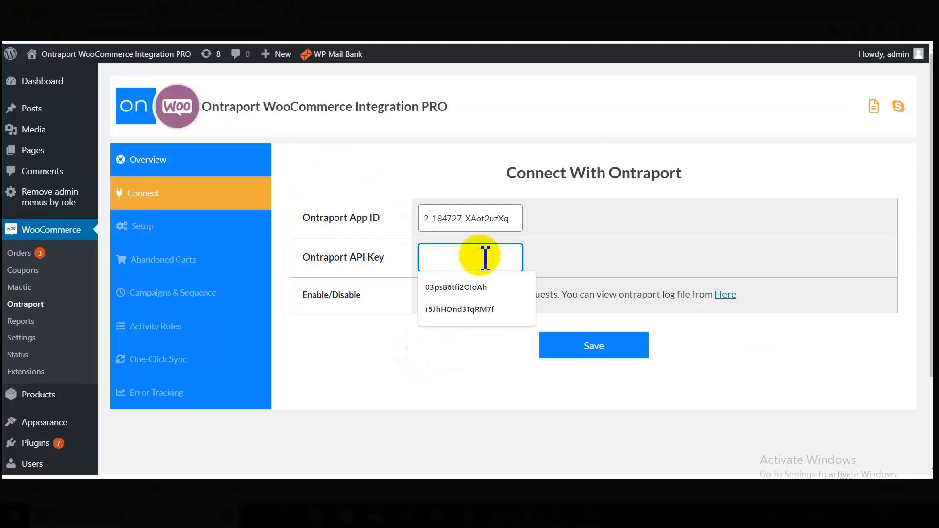
key(ctrl+v)
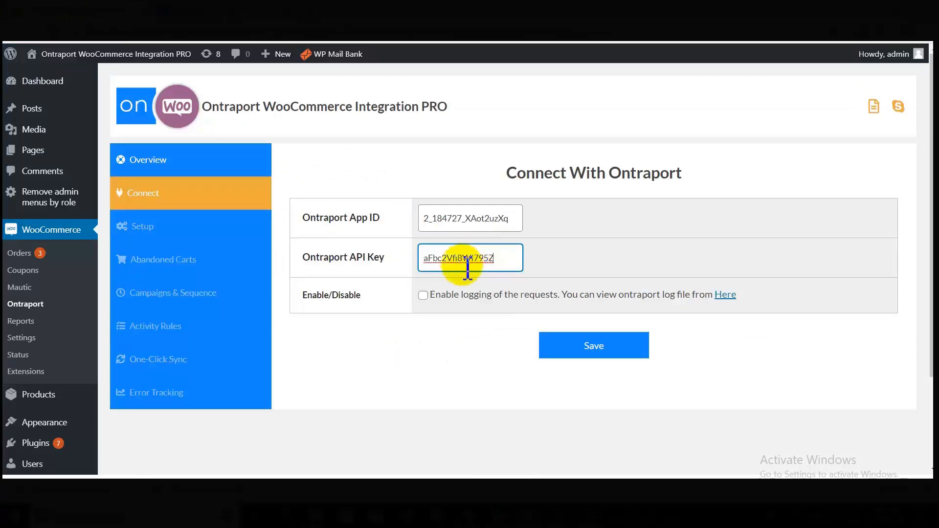
click(423, 295)
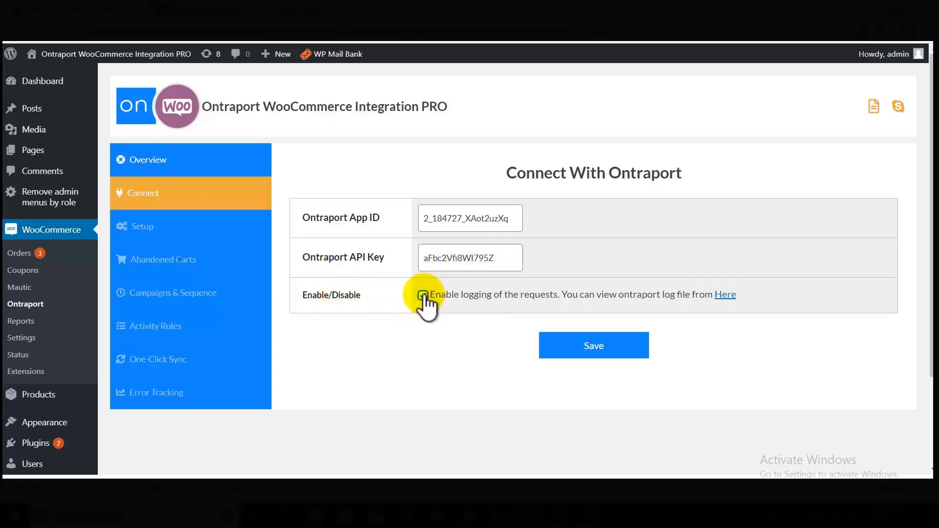
click(604, 348)
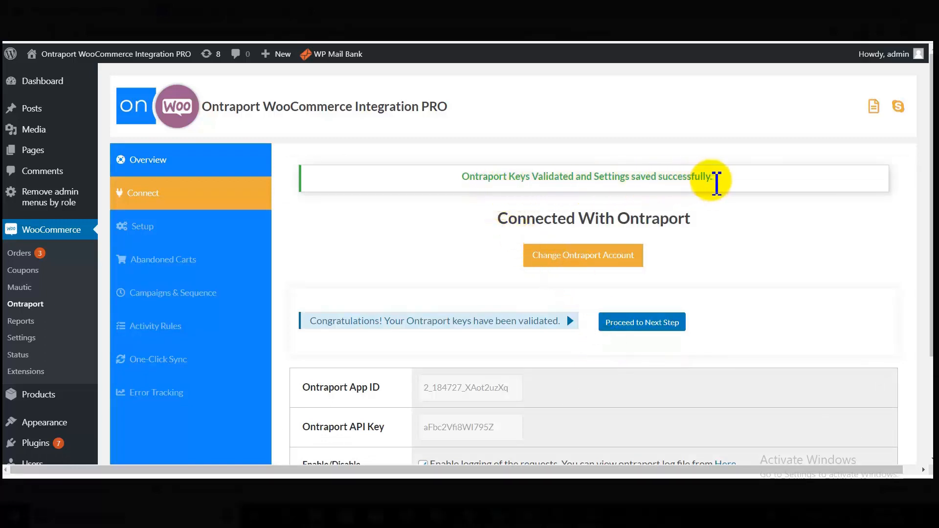
Step: Proceed to the plugin's setup stage, enable contact sync under Sync Contact Record, and save the settings
scroll(717, 182, down, 3)
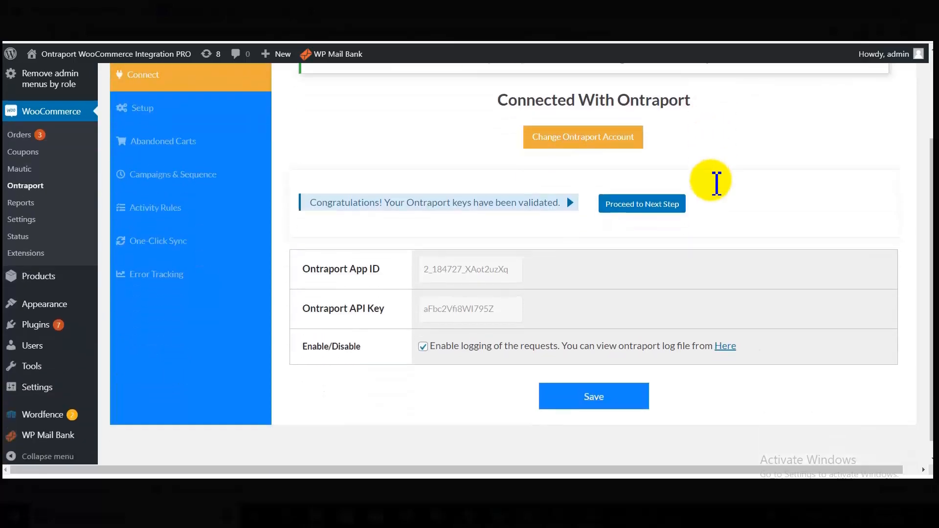
click(660, 201)
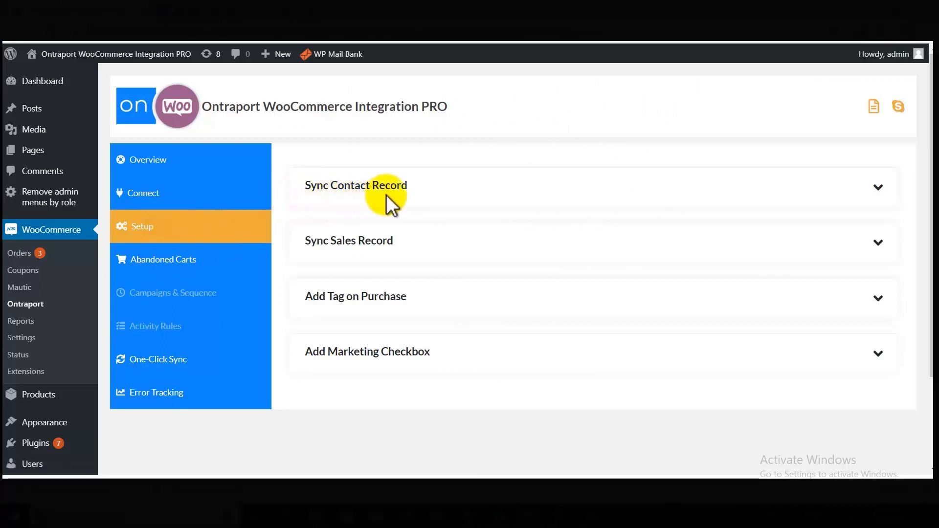
click(867, 192)
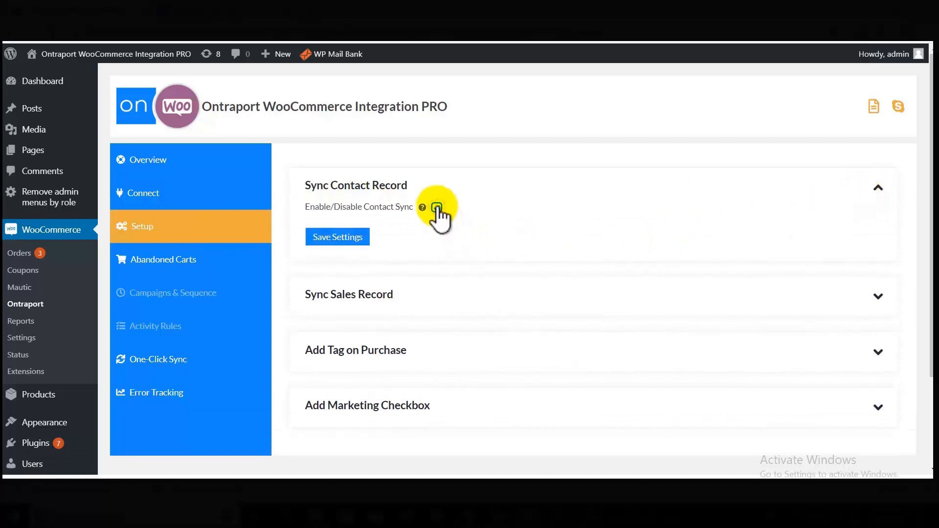
click(333, 239)
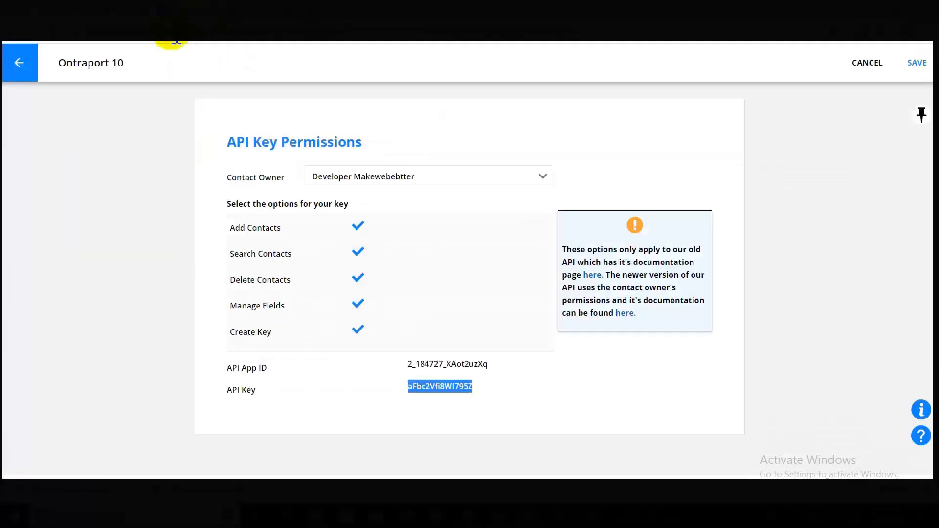
Step: Switch to Ontraport and open the record of the oldest contact in the contacts list
click(22, 66)
mouse_move(109, 81)
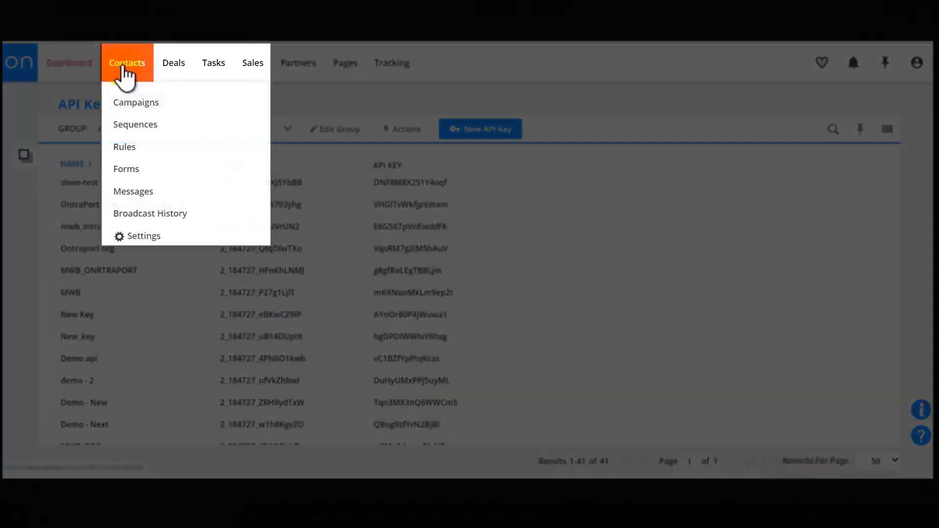
click(126, 76)
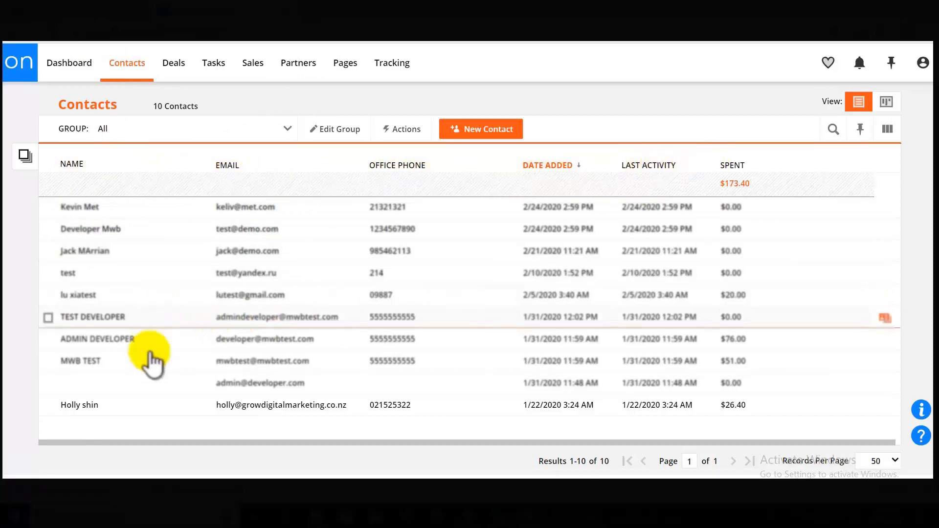
click(65, 403)
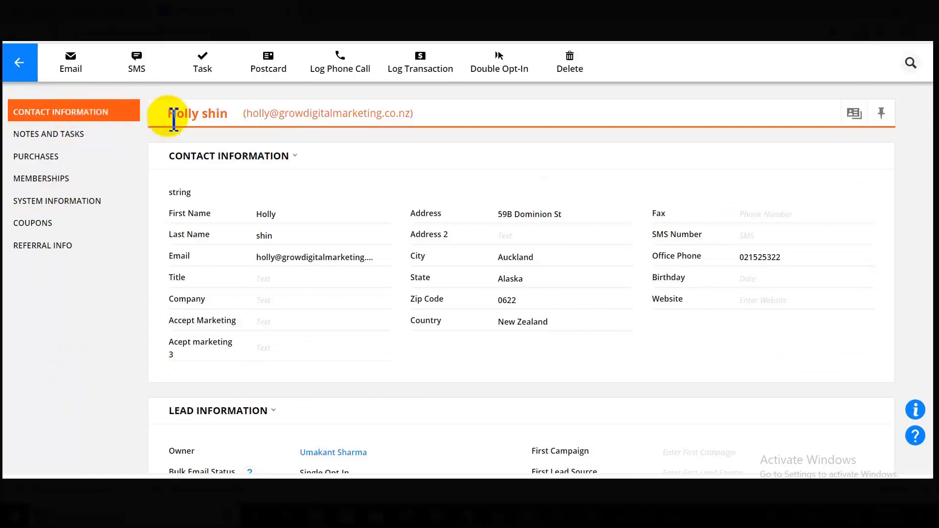
Step: Examine the contact record's contact and lead information, campaigns and tags, contact log, SMS merge fields and related deals
scroll(220, 125, down, 1)
scroll(181, 137, up, 1)
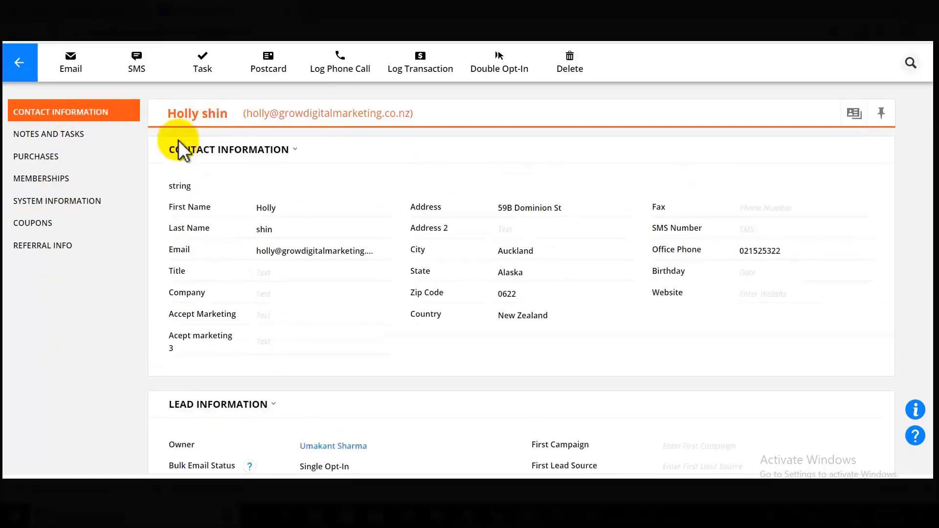
scroll(269, 169, down, 3)
scroll(268, 169, down, 1)
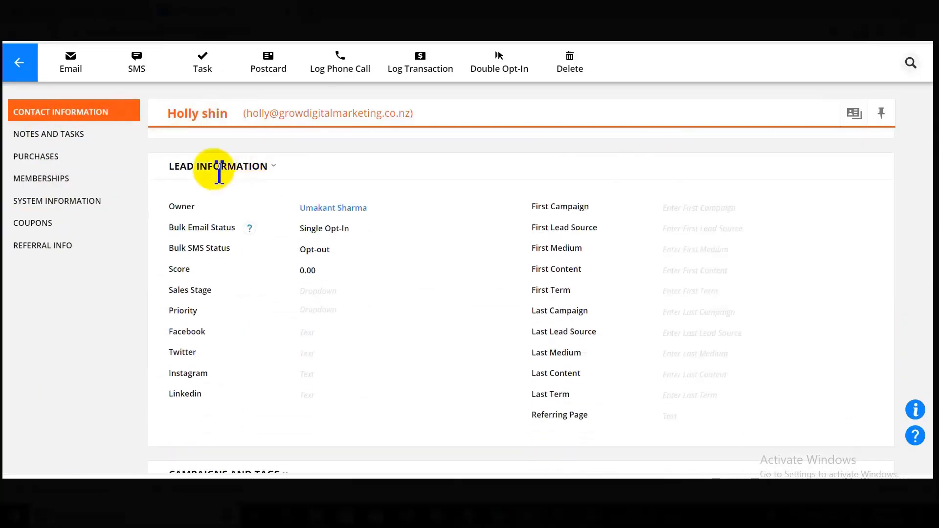
scroll(283, 165, down, 3)
scroll(283, 165, down, 10)
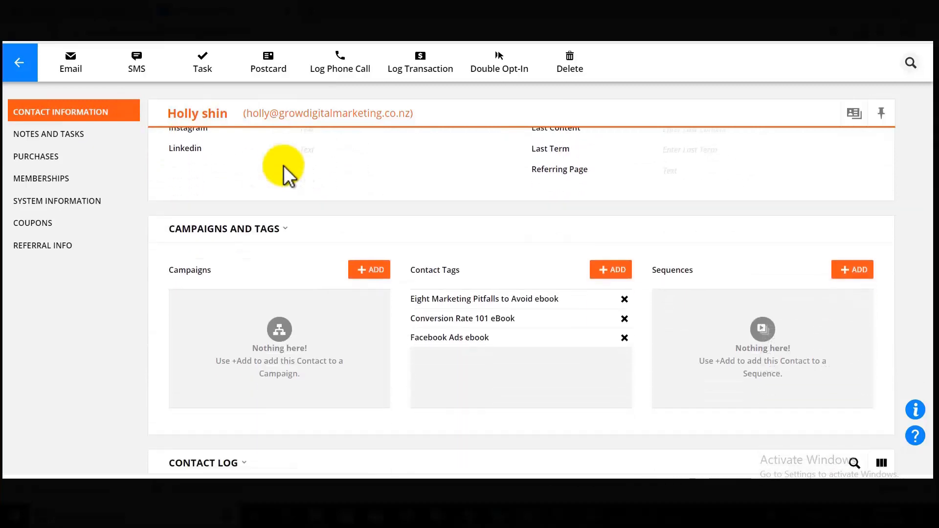
scroll(276, 195, up, 15)
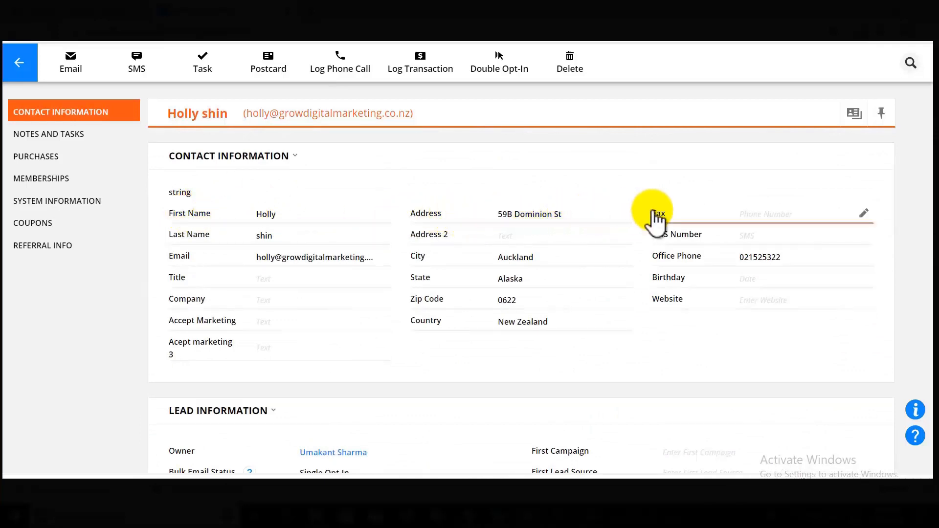
scroll(655, 218, down, 20)
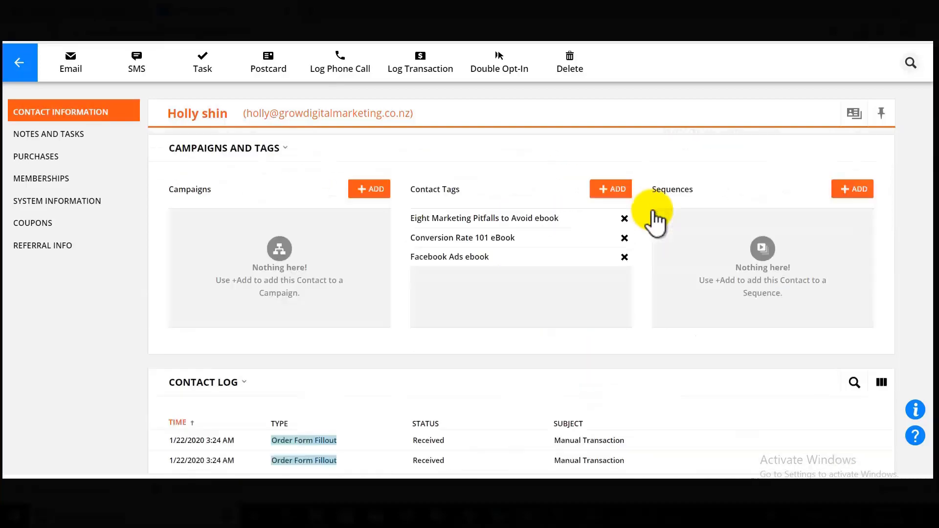
scroll(655, 218, down, 5)
scroll(655, 219, up, 15)
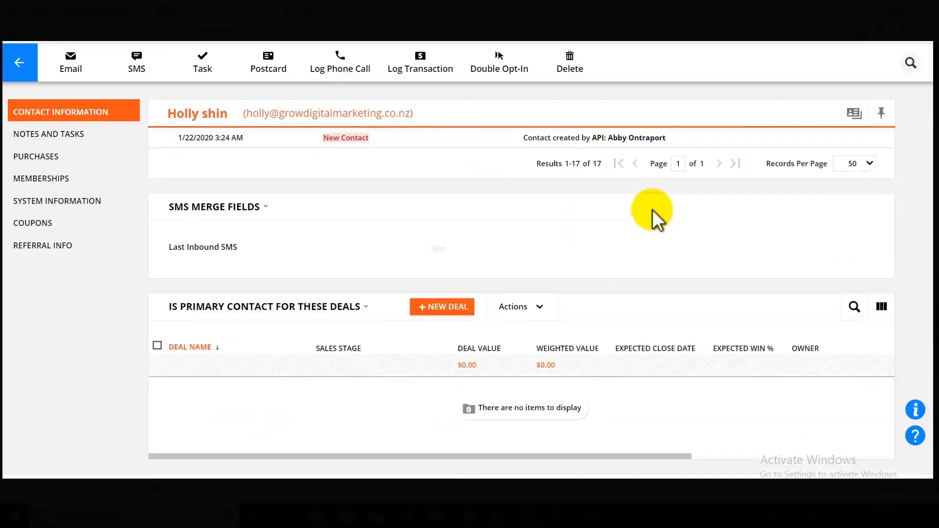
Step: Return to the plugin's setup stage and enable Sync Transaction Record under Sync Sales Record
scroll(655, 218, up, 10)
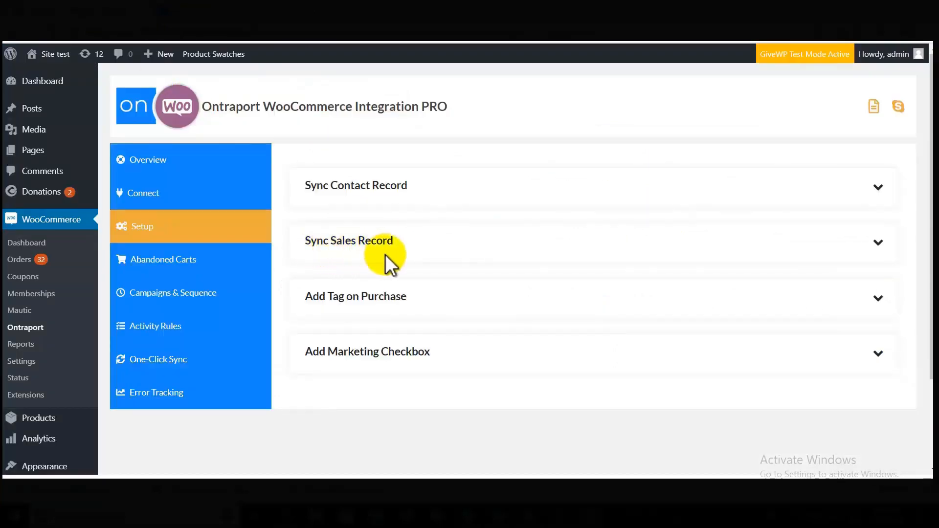
click(880, 243)
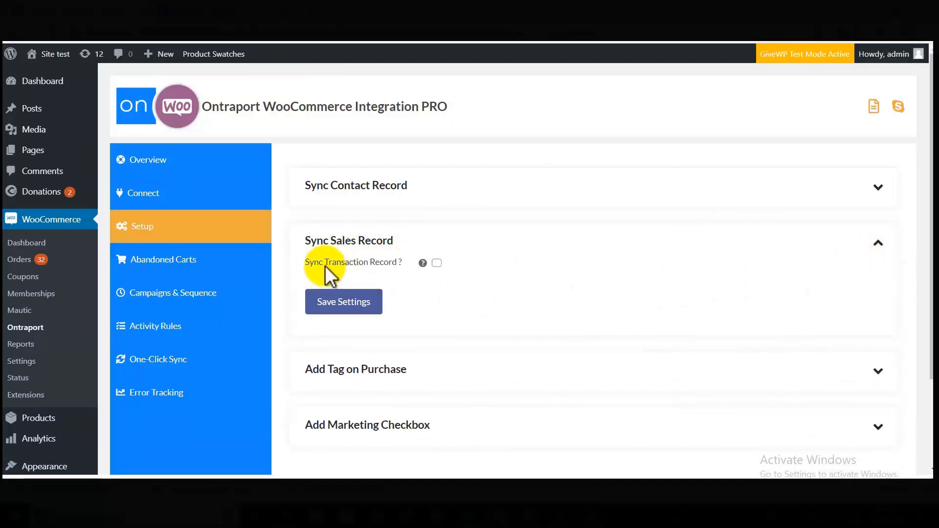
click(437, 263)
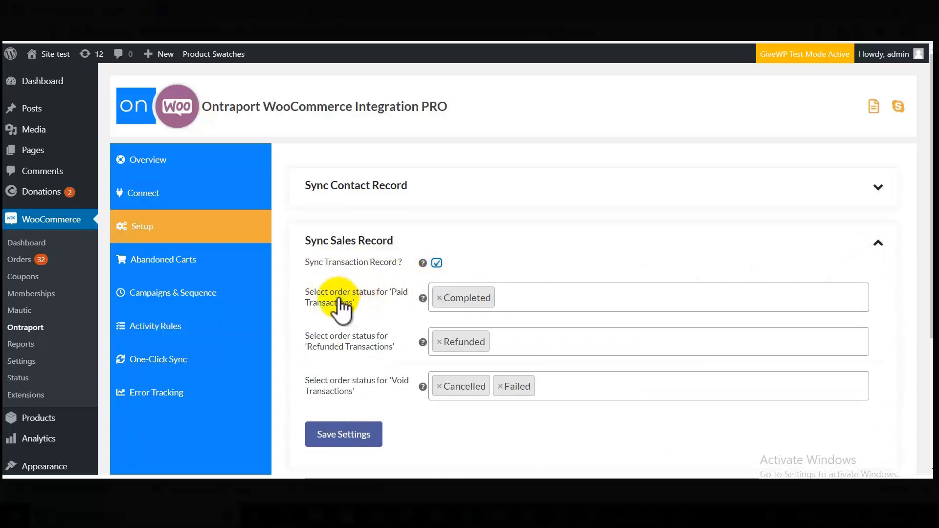
Step: Check the order status options for paid, refunded and void transactions, then collapse the Sync Sales Record section
click(523, 300)
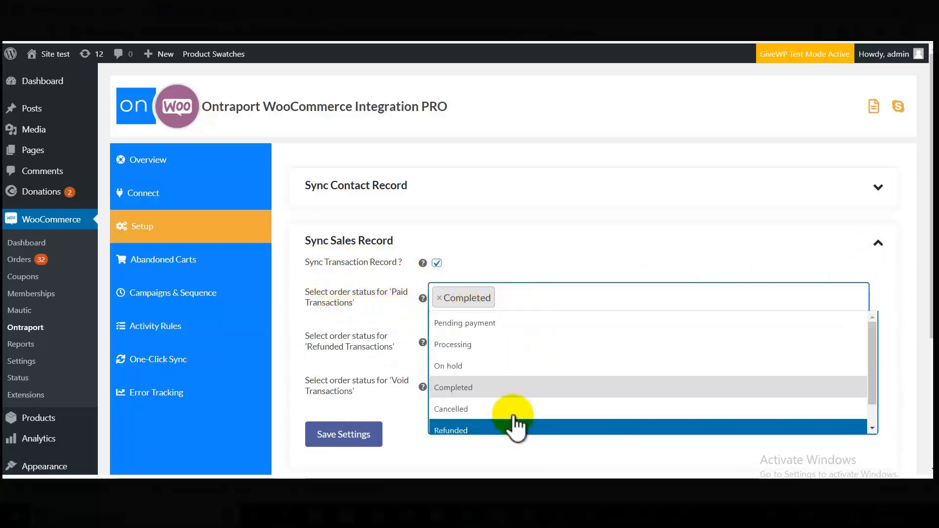
click(507, 242)
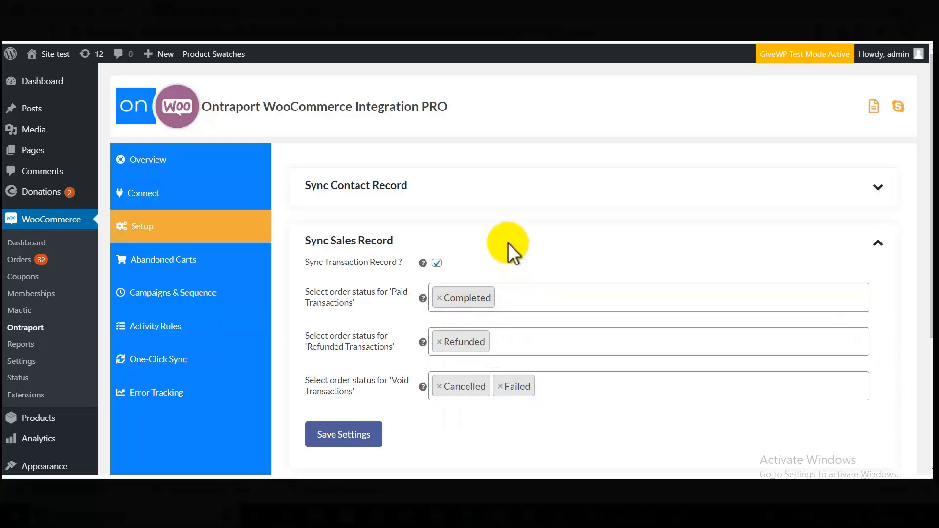
scroll(489, 249, down, 1)
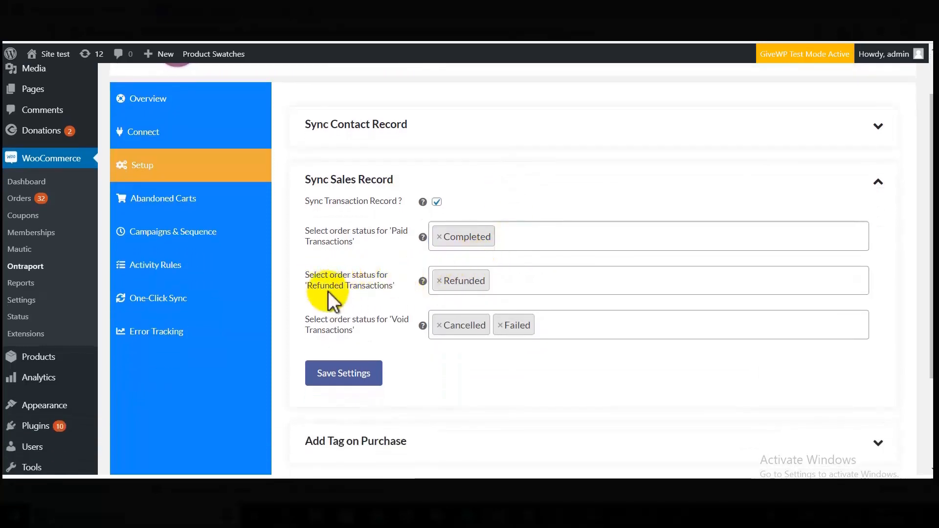
click(530, 280)
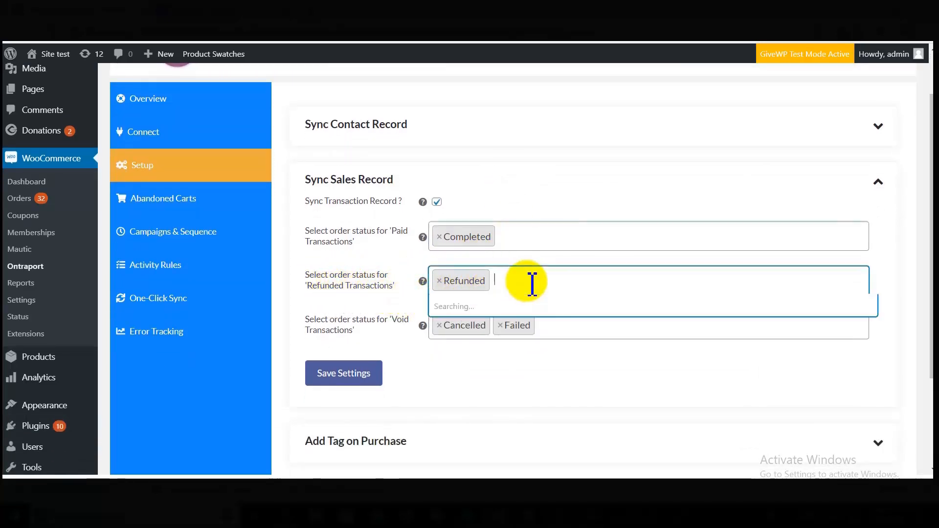
scroll(508, 389, down, 1)
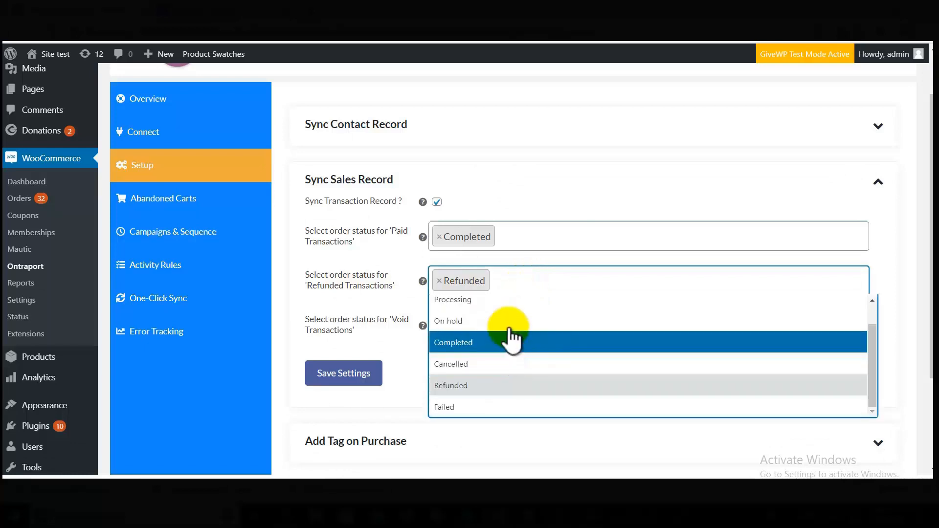
click(278, 306)
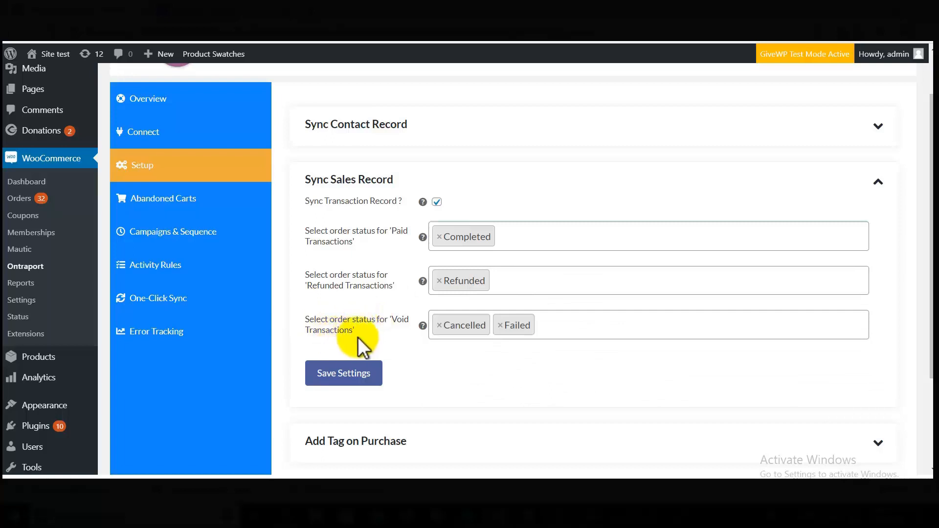
click(562, 327)
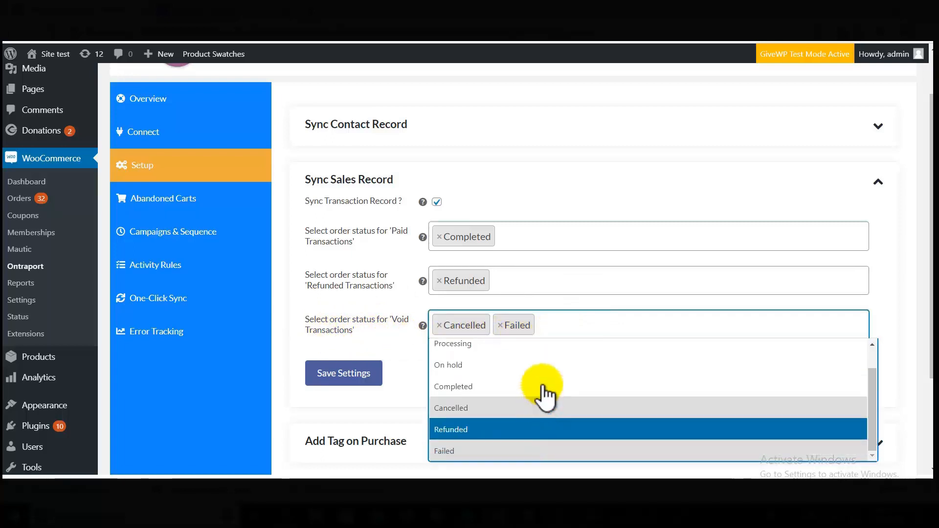
click(281, 336)
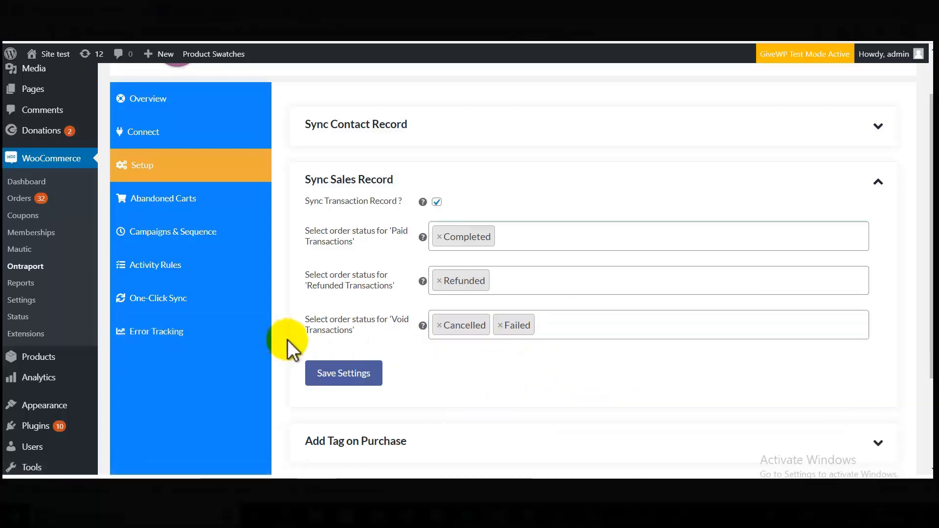
click(878, 184)
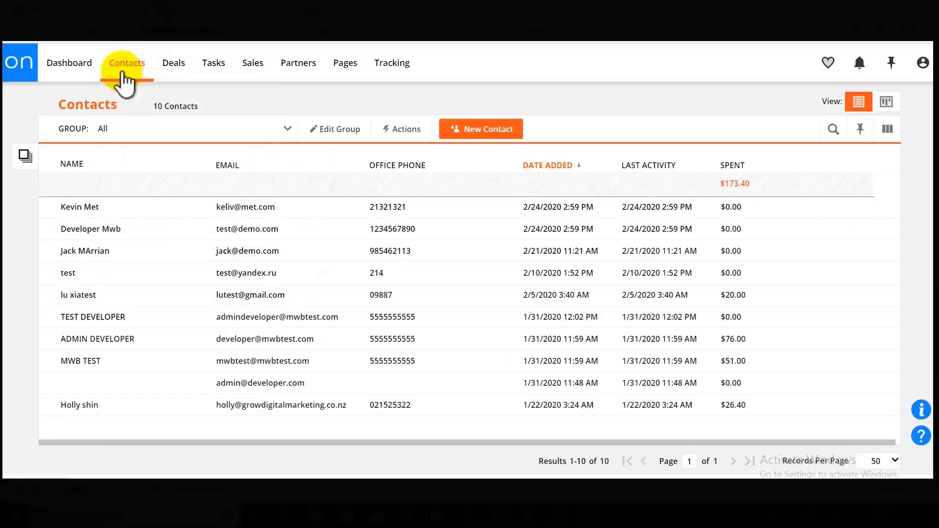
Step: Switch to Ontraport and open the record of the oldest contact in the contacts list
mouse_move(127, 71)
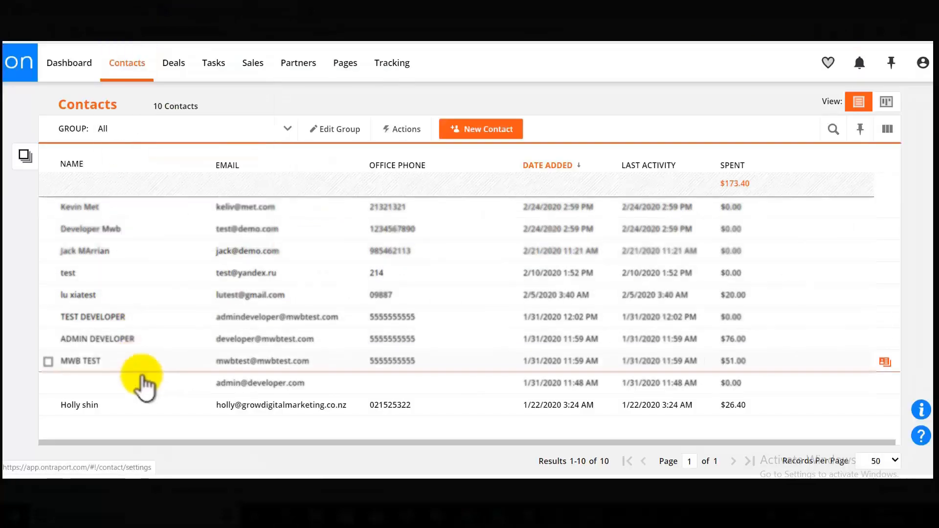
click(101, 407)
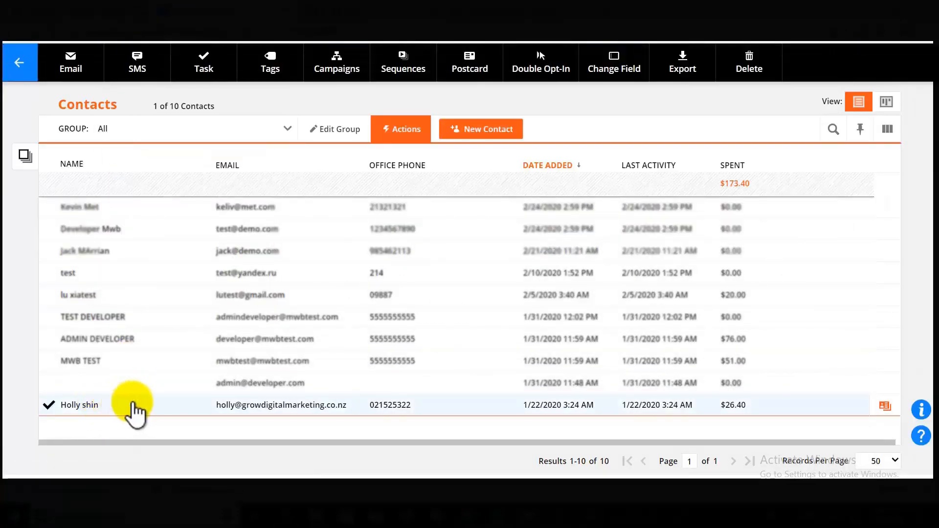
click(229, 404)
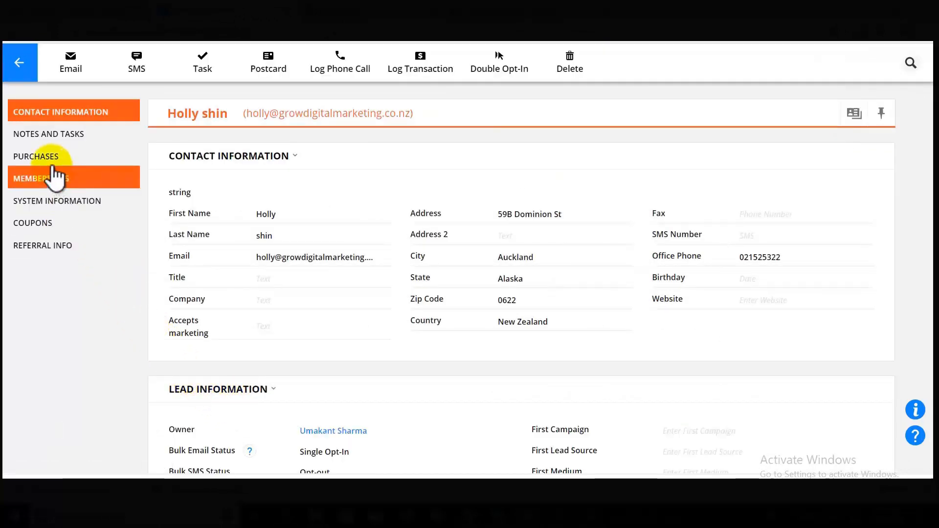
Step: Examine the contact's purchases, including purchase history, transaction info, last credit card used, transactions, and subscriptions and payment plans
click(53, 159)
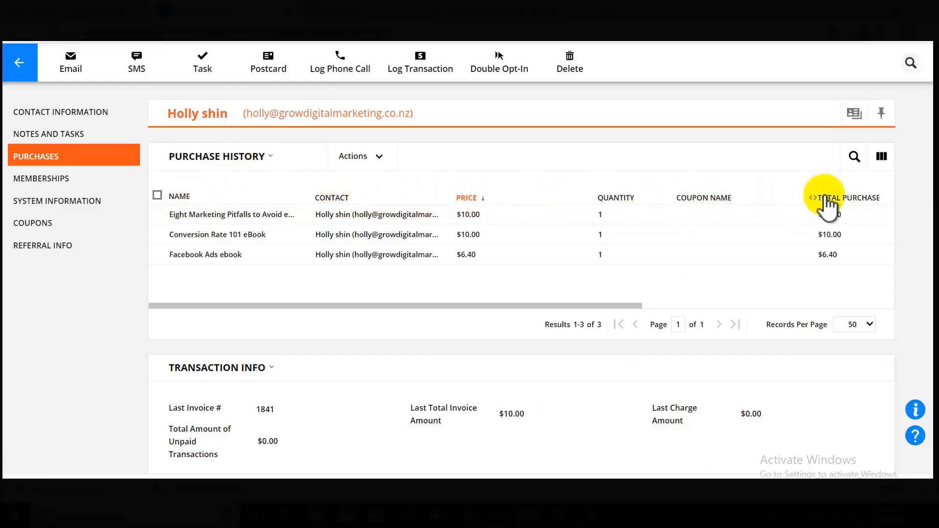
scroll(356, 305, down, 3)
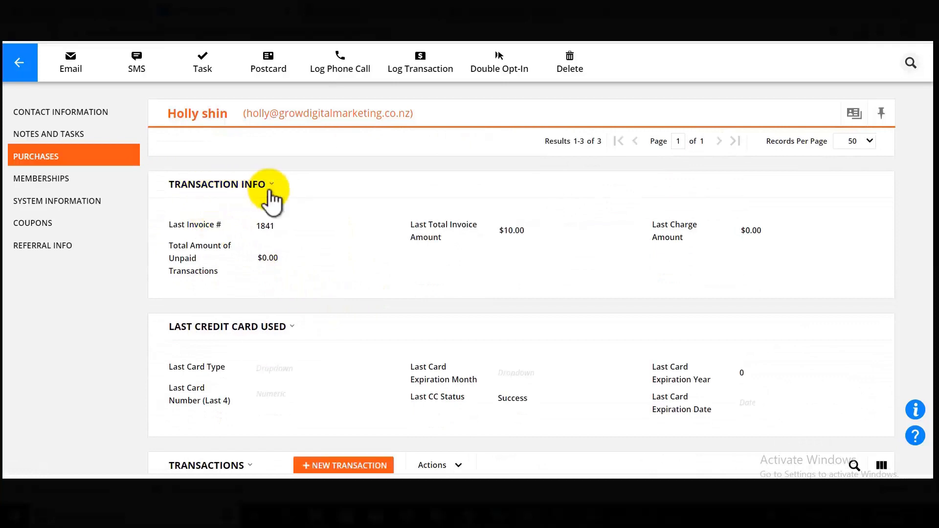
scroll(270, 198, down, 5)
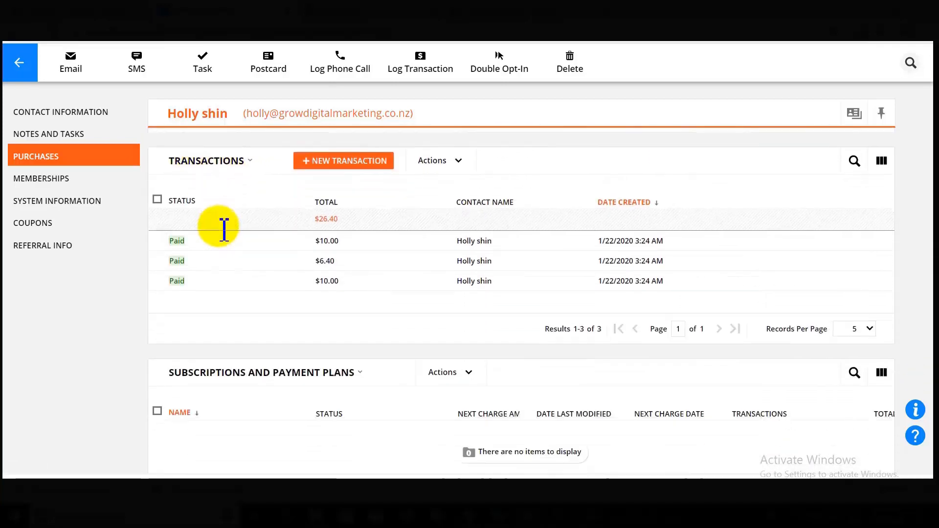
scroll(206, 227, down, 2)
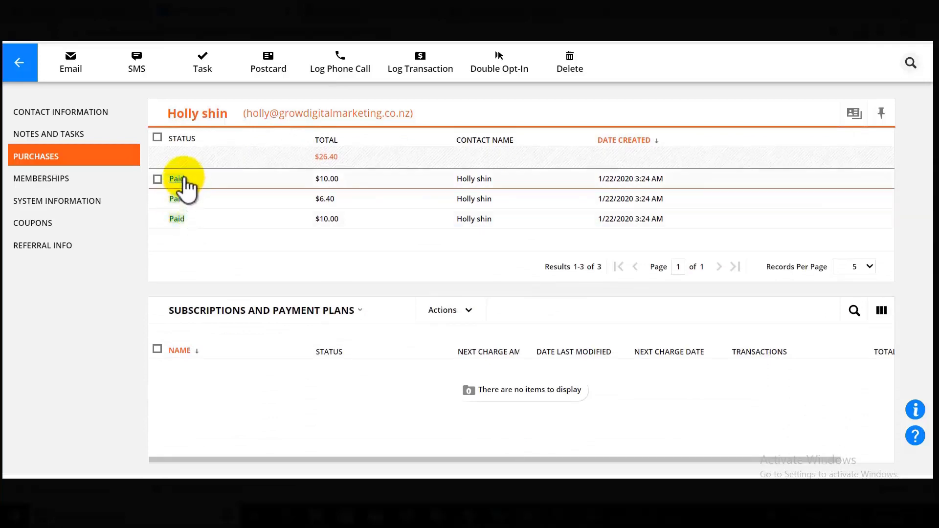
scroll(186, 183, up, 8)
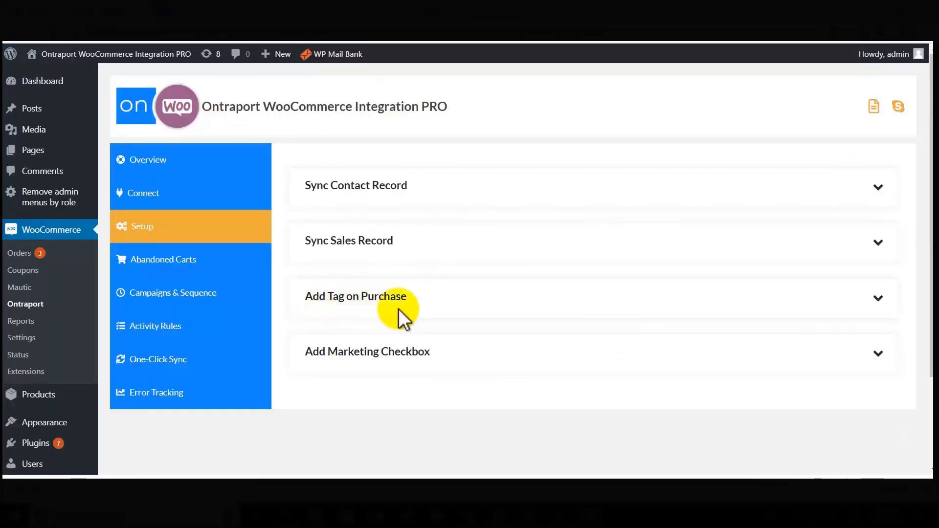
Step: In the plugin's setup, keep Add Tag on Purchase enabled, add Product Category to its selected properties, and save the settings
click(879, 305)
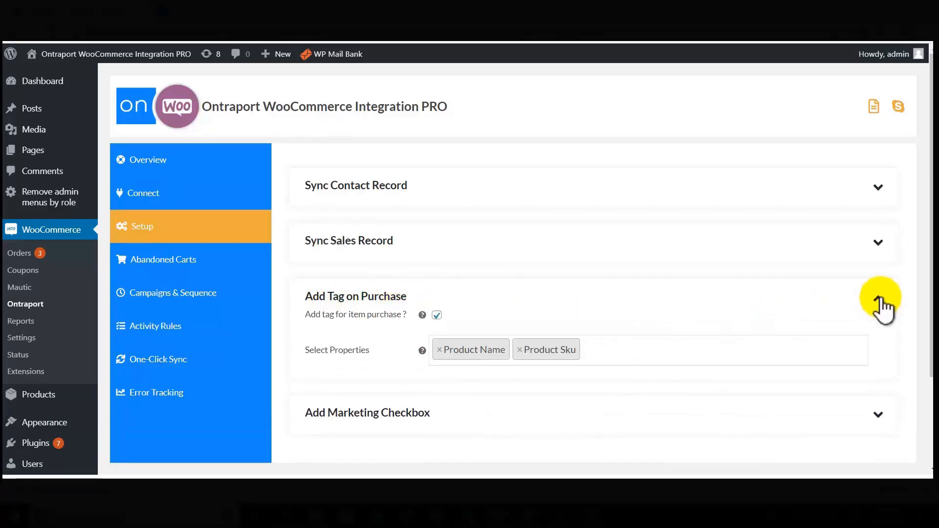
click(437, 318)
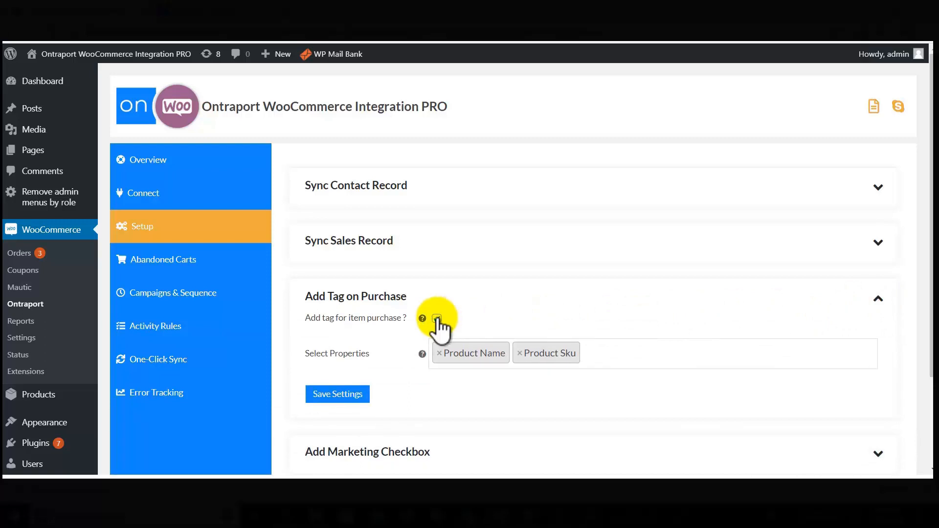
click(437, 319)
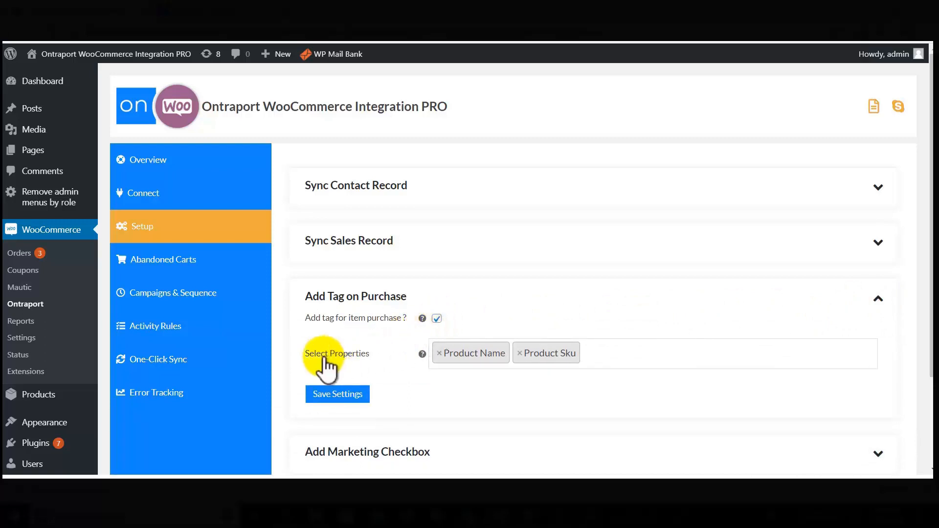
click(601, 353)
click(562, 443)
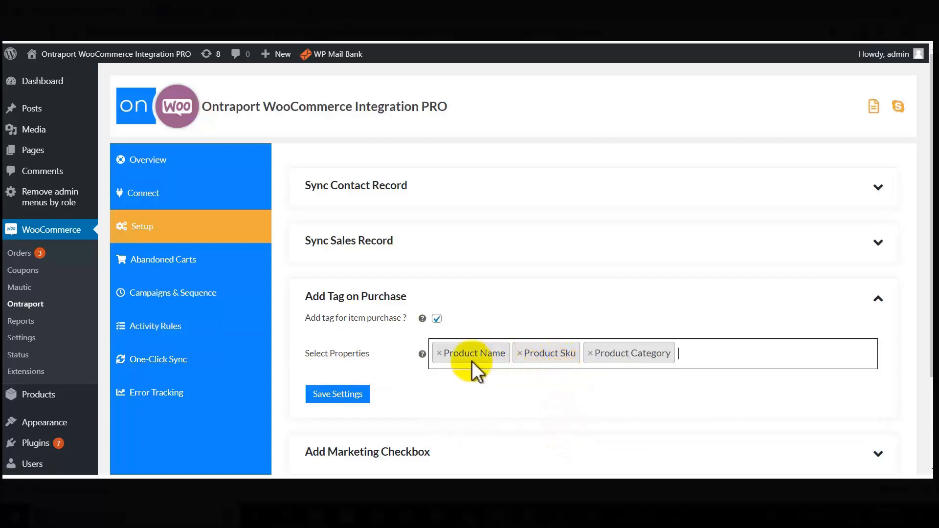
click(342, 396)
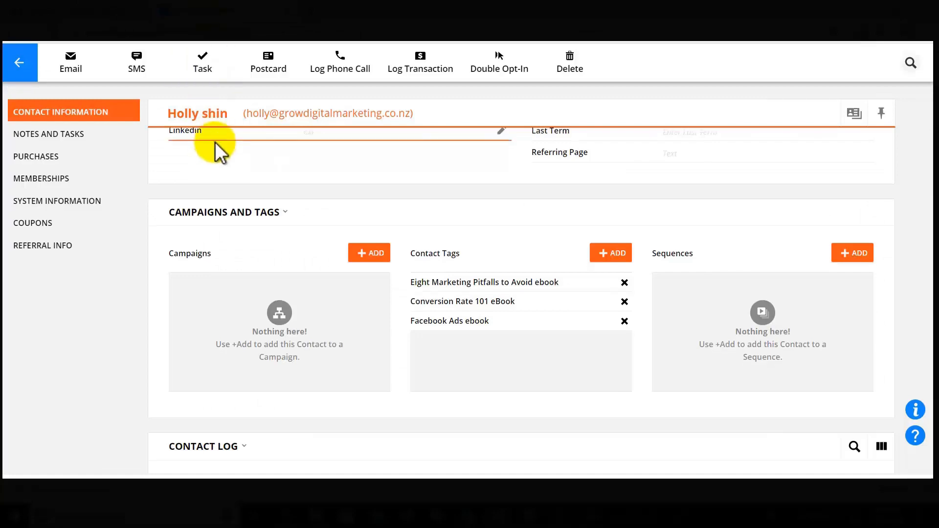
Step: Switch to Ontraport, check the contact tags on the open contact record, and return to the contacts list
scroll(215, 142, up, 1)
scroll(215, 142, down, 1)
scroll(215, 142, up, 2)
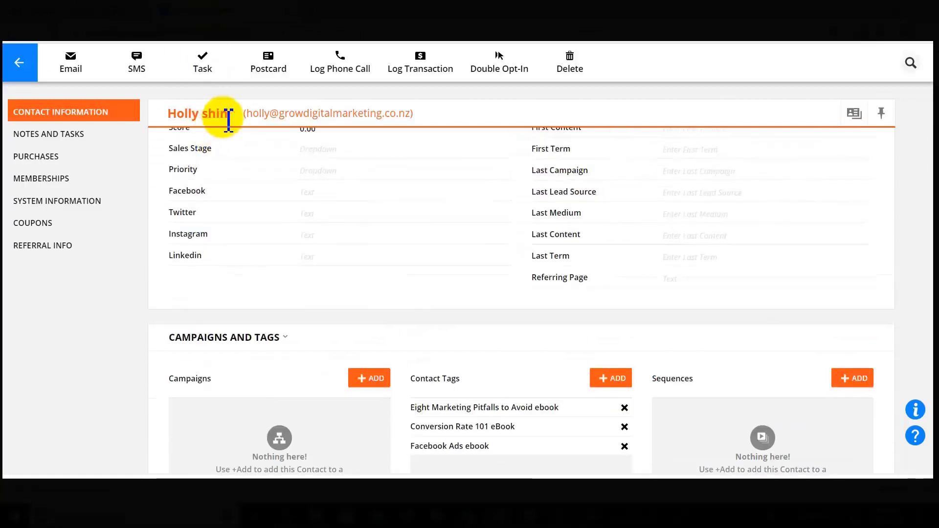
click(19, 66)
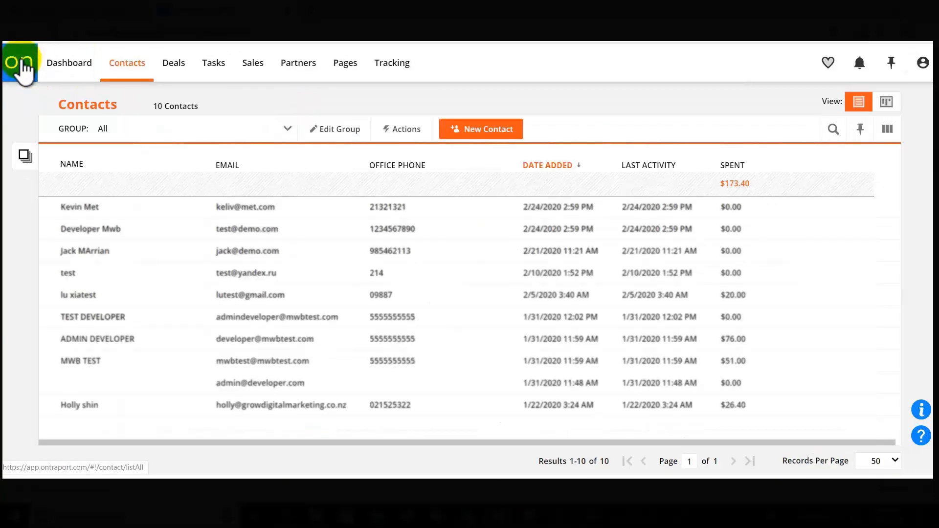
Step: Reopen the oldest contact's record and examine its lead information and the campaigns and tags section
mouse_move(121, 71)
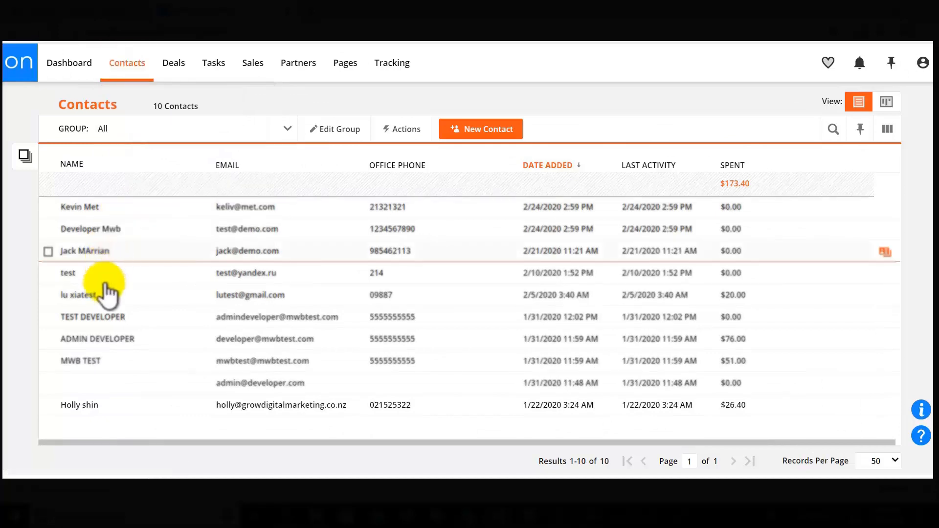
click(89, 409)
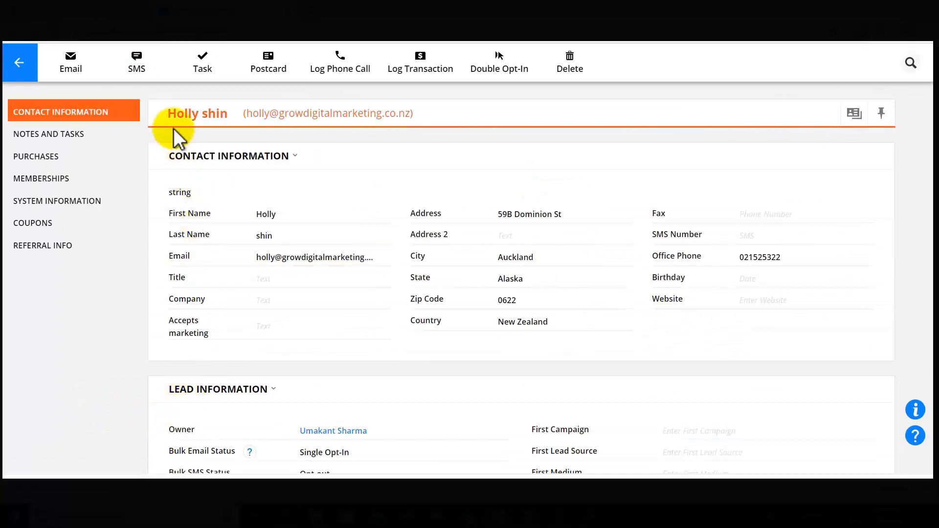
scroll(227, 176, down, 8)
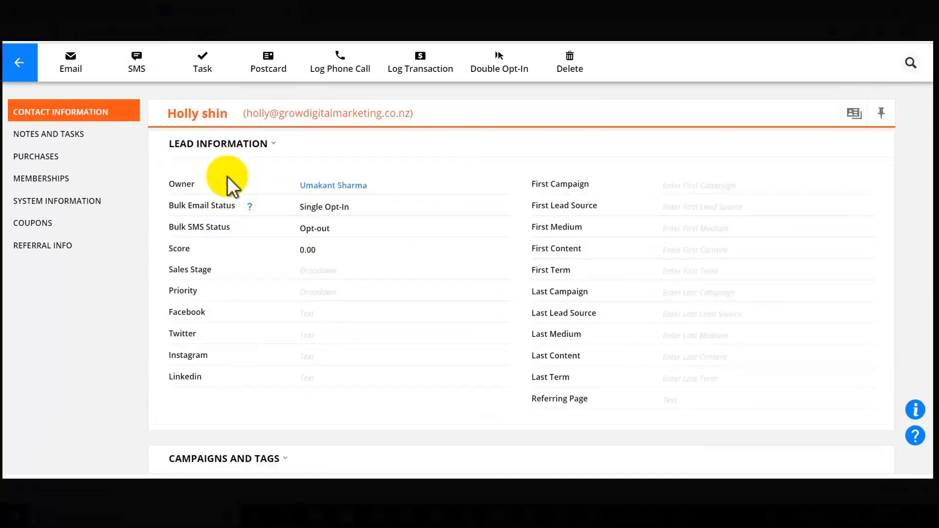
scroll(227, 176, down, 2)
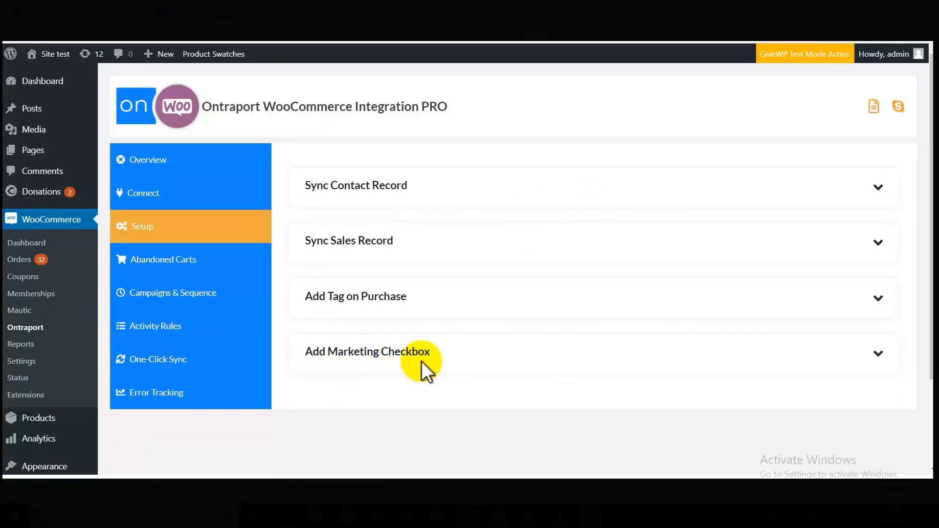
Step: In the plugin's setup, enable the marketing checkbox with the label text Accepts Promotional Emails and save the settings
click(847, 351)
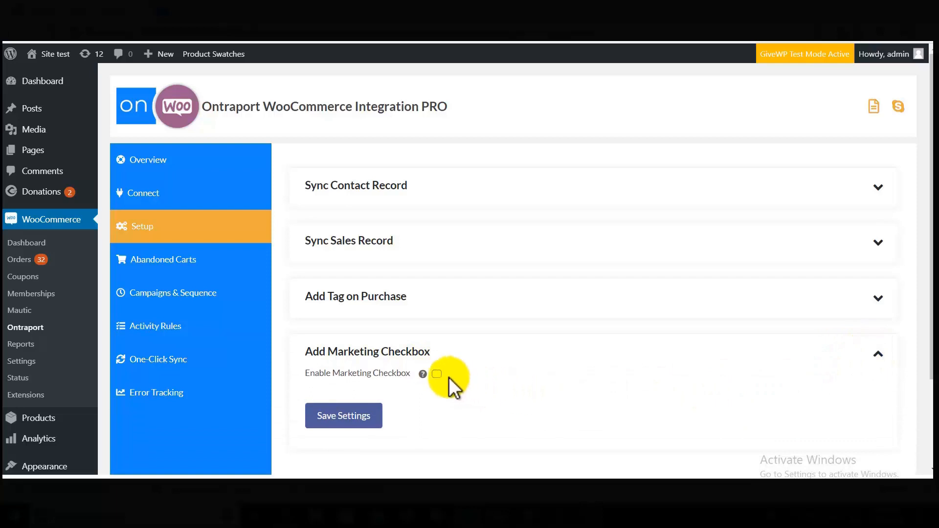
click(435, 374)
scroll(435, 378, down, 2)
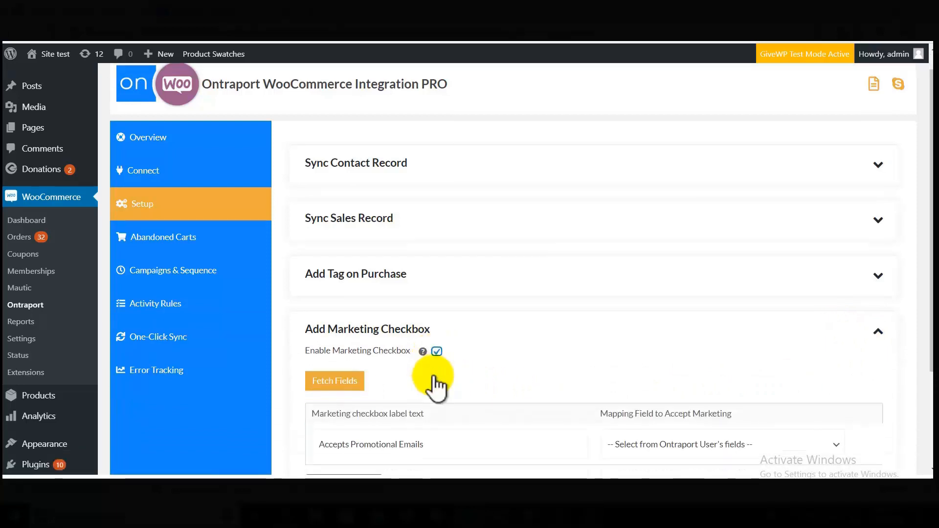
scroll(436, 387, down, 1)
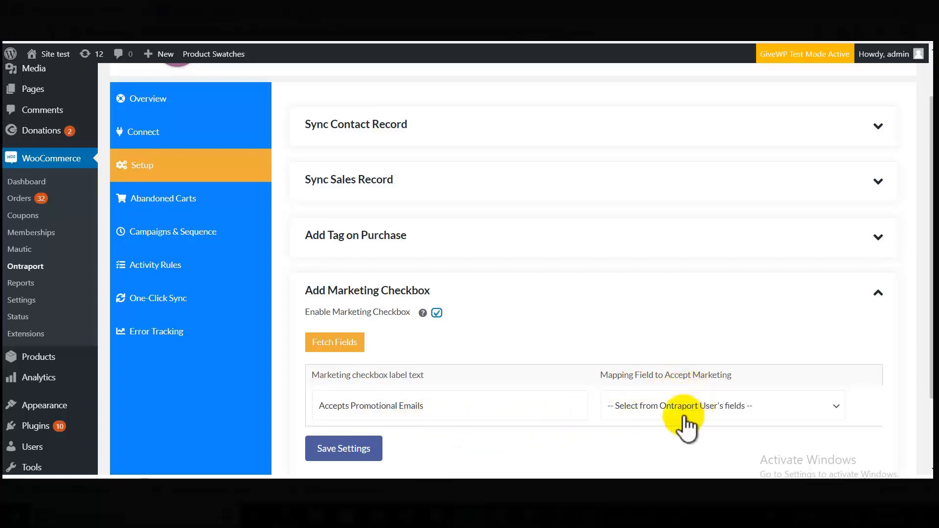
click(354, 451)
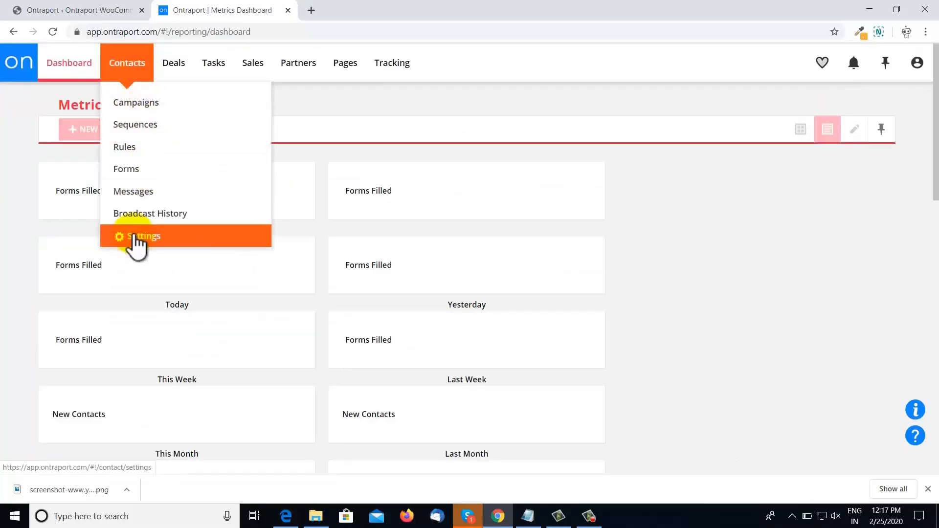
Step: In Ontraport's contact field editor, add a text field named Accepts Marketing to the Contact Information section and save the changes
click(131, 236)
click(122, 169)
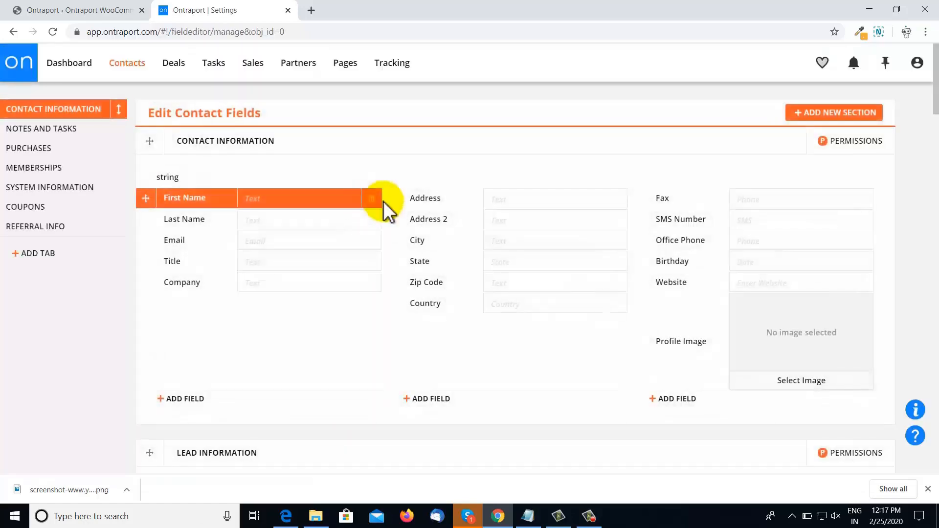
scroll(397, 209, down, 3)
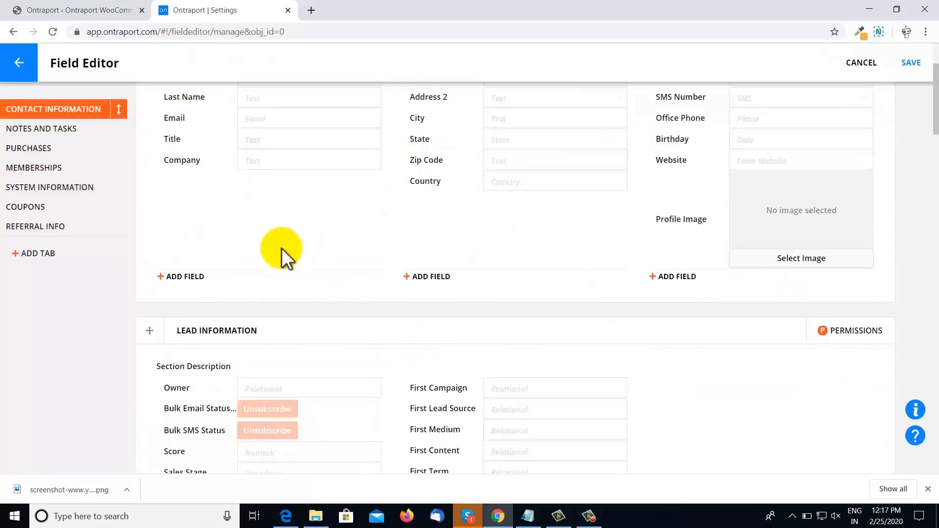
click(172, 278)
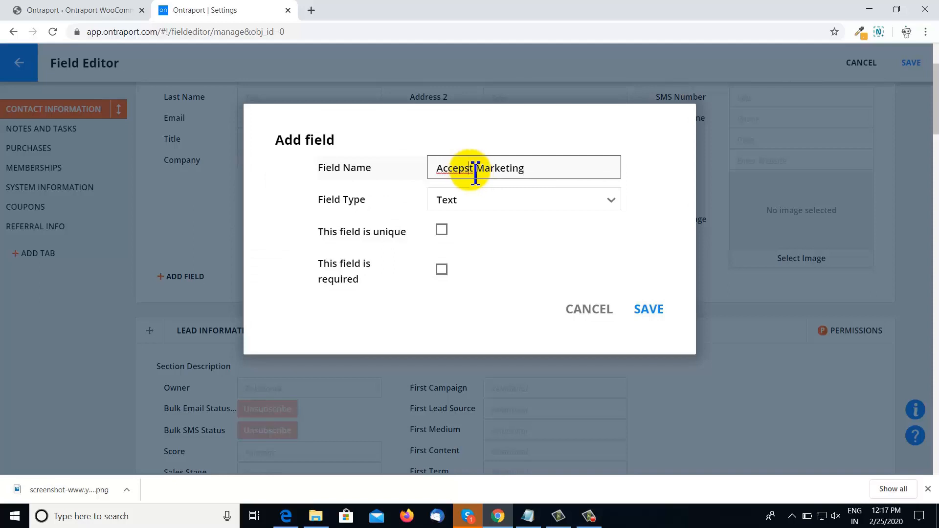
key(BackSpace)
click(649, 310)
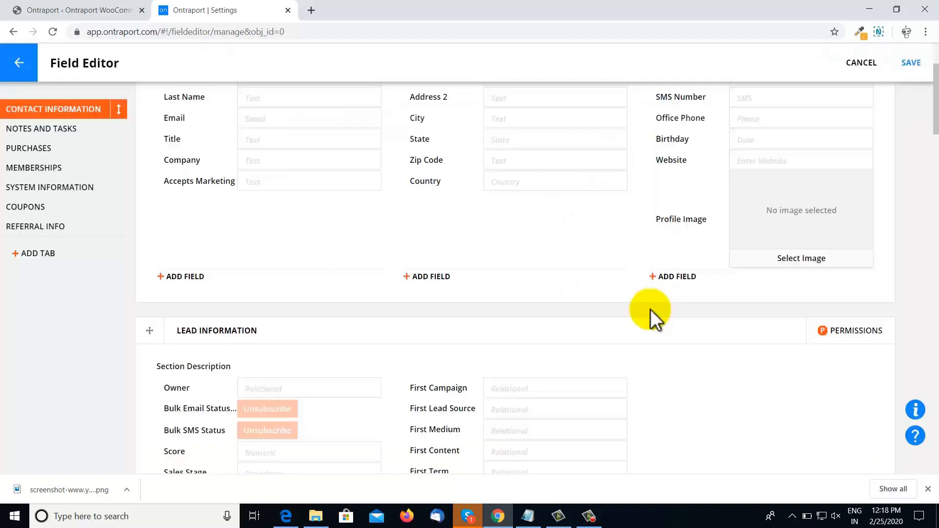
click(914, 64)
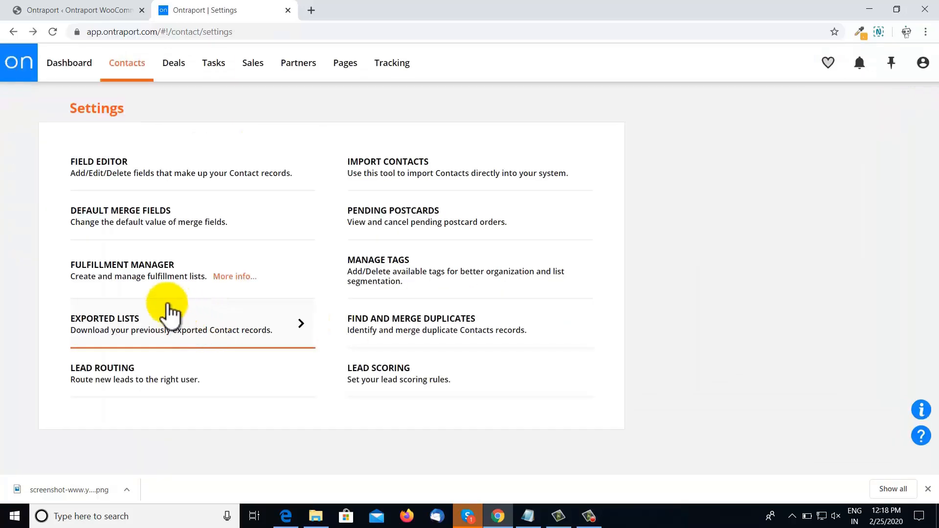
Step: Switch to the plugin's setup, look through the marketing checkbox's mapping field choices, and fetch the fields from Ontraport again
click(78, 9)
click(864, 248)
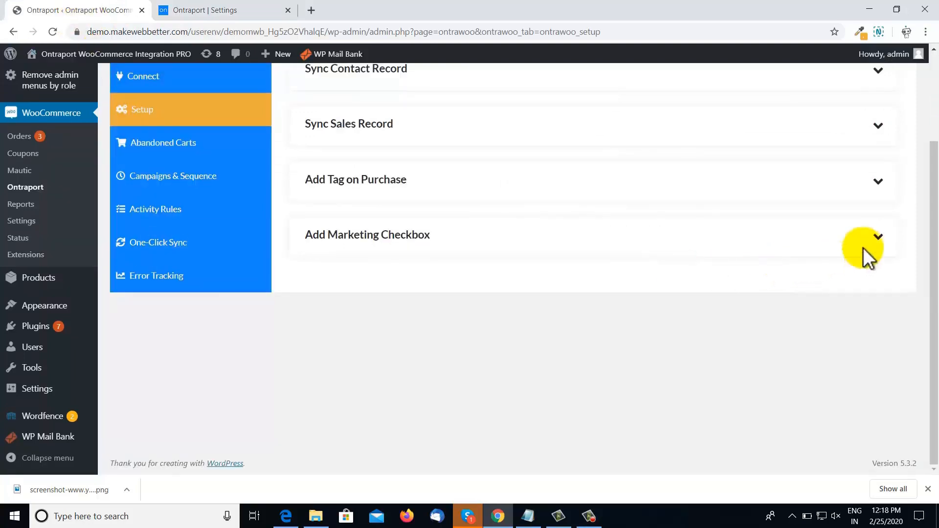
click(879, 239)
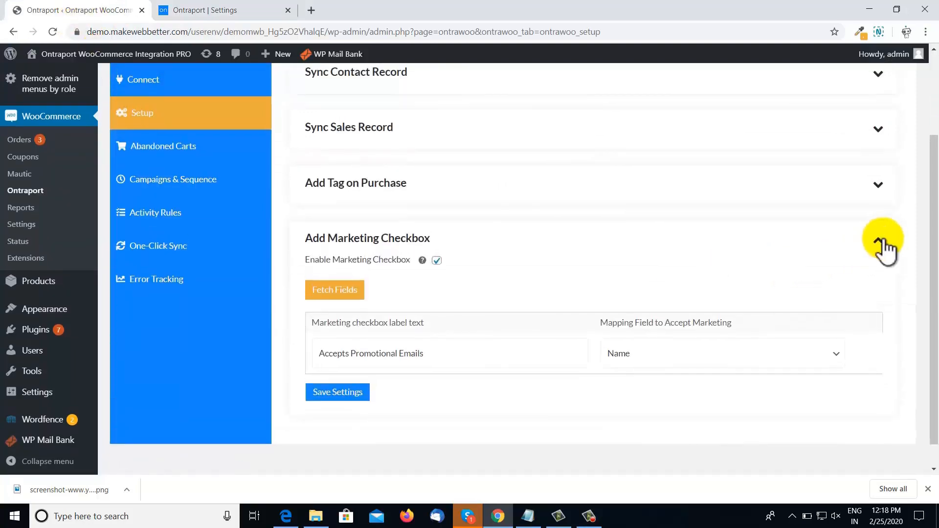
scroll(877, 259, up, 1)
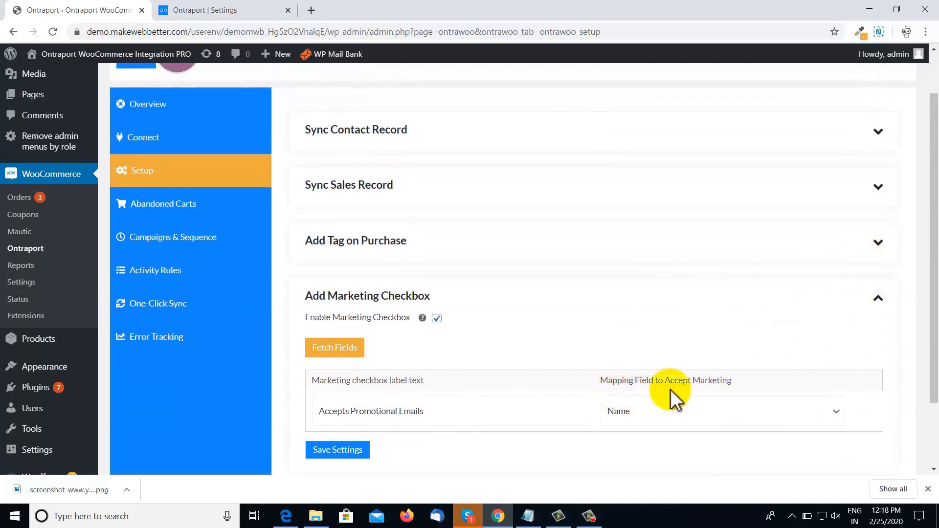
click(836, 422)
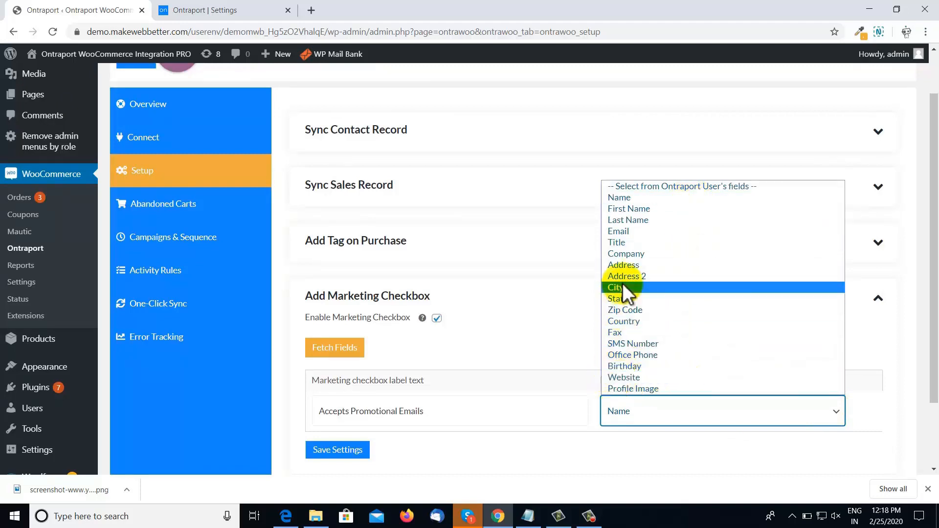
click(352, 354)
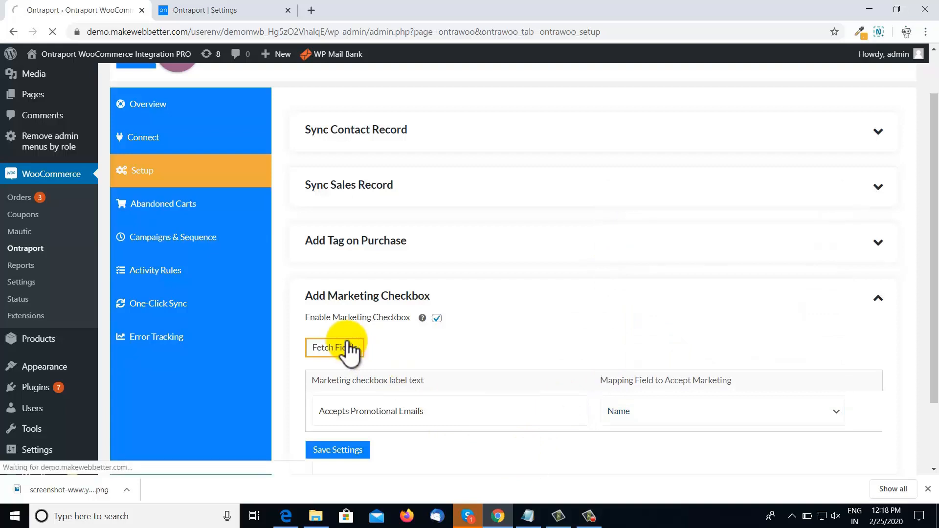
scroll(346, 345, up, 2)
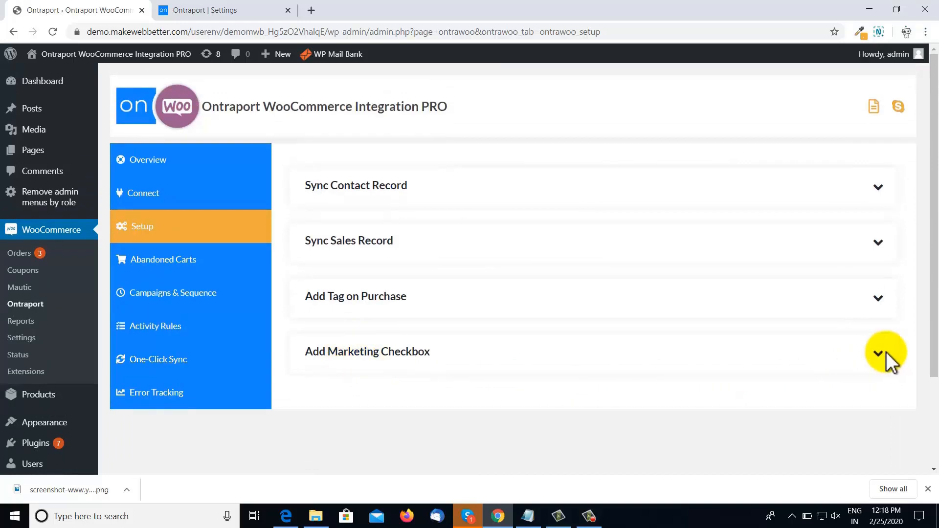
Step: Reopen the Add Marketing Checkbox settings and open the field choices for Mapping Field to Accept Marketing
click(879, 363)
scroll(878, 364, down, 1)
scroll(879, 362, down, 2)
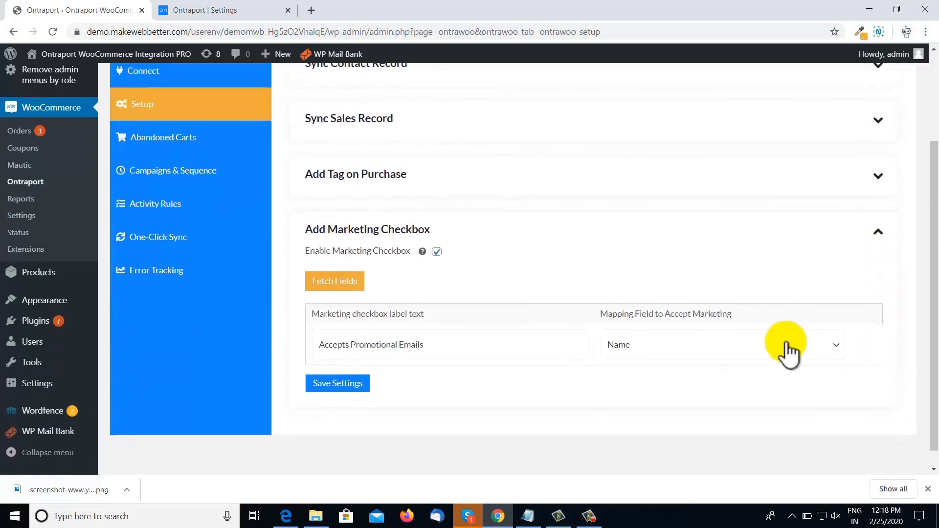
click(788, 348)
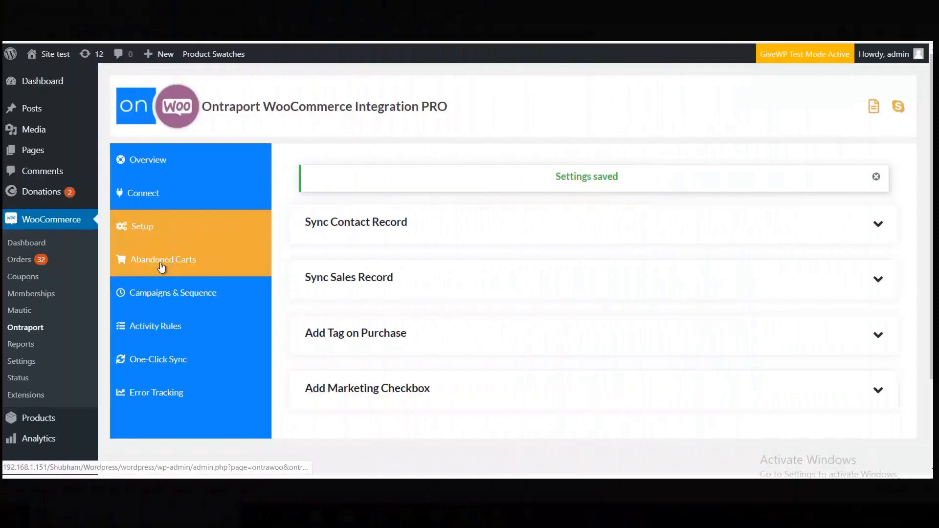
Step: Enable abandoned cart sync, keep 5 minutes, deletion after 1 day and the contact tag abandoned user, and save the settings
click(142, 268)
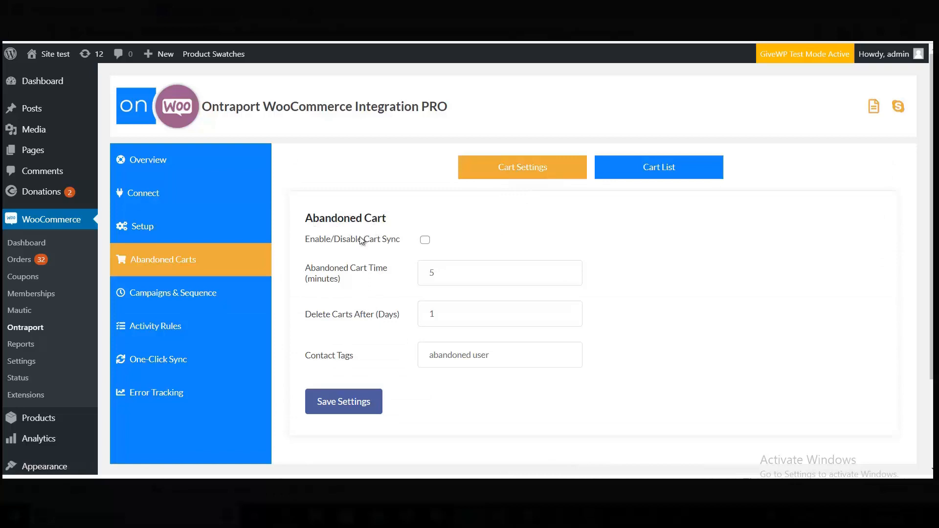
click(422, 245)
click(444, 274)
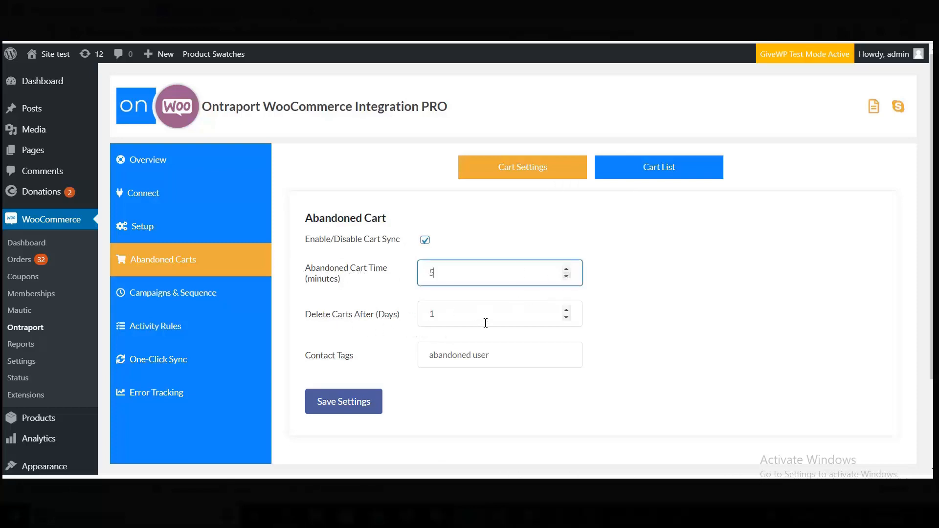
click(503, 320)
click(567, 310)
click(566, 317)
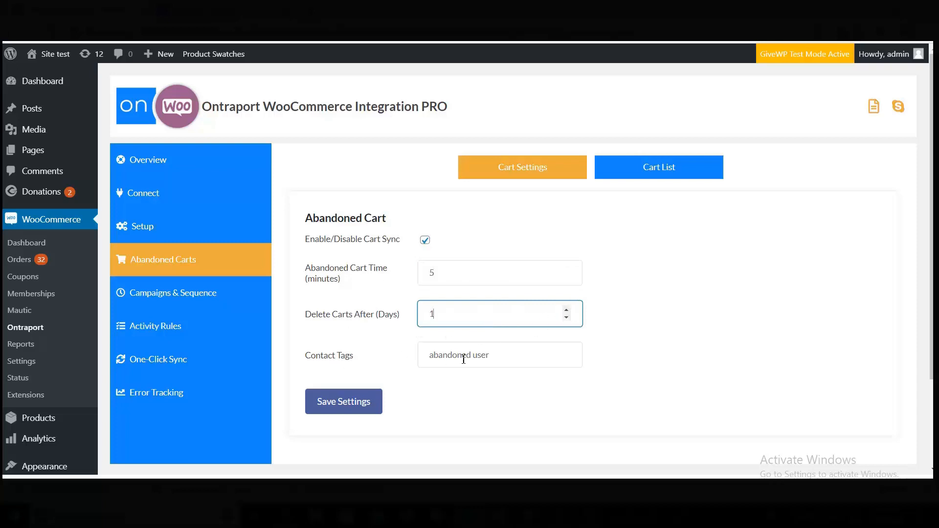
click(502, 356)
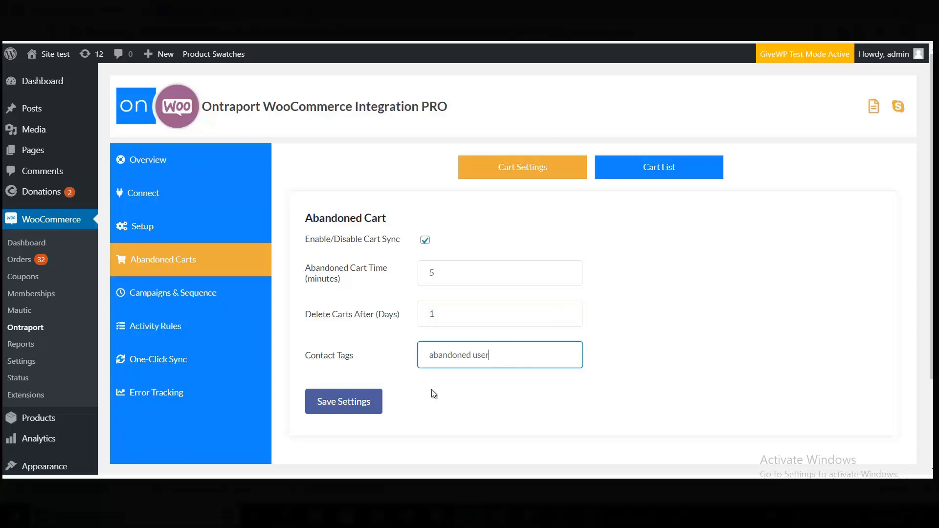
click(352, 402)
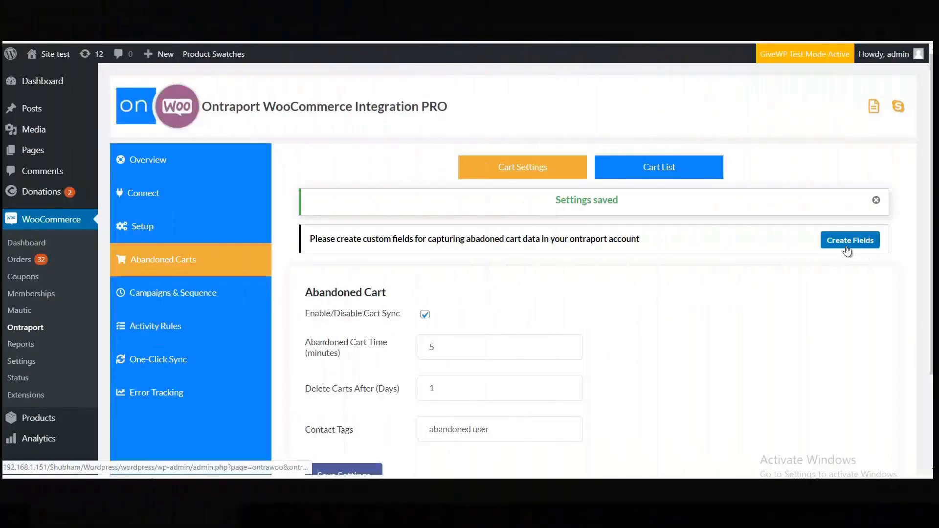
Step: Create the custom fields for abandoned cart data, and look through the contact fields in Ontraport's field editor
click(847, 247)
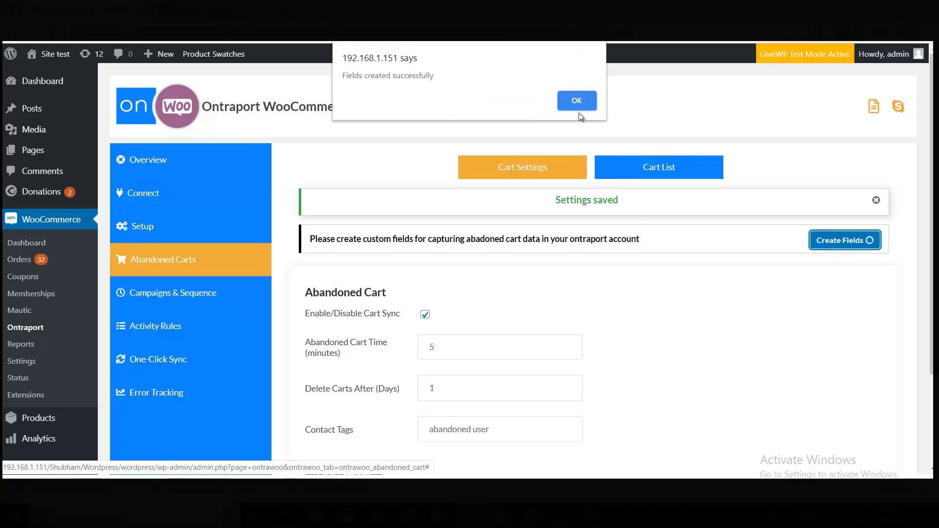
click(576, 100)
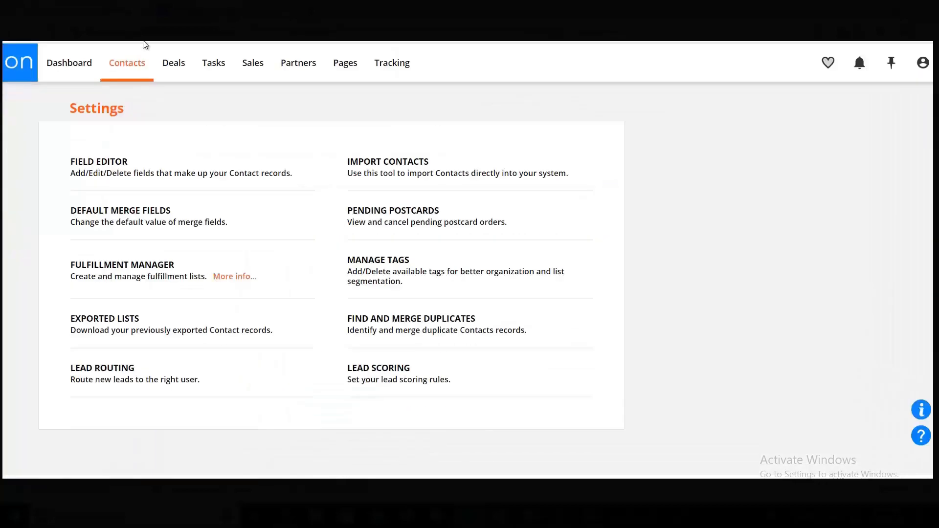
mouse_move(120, 67)
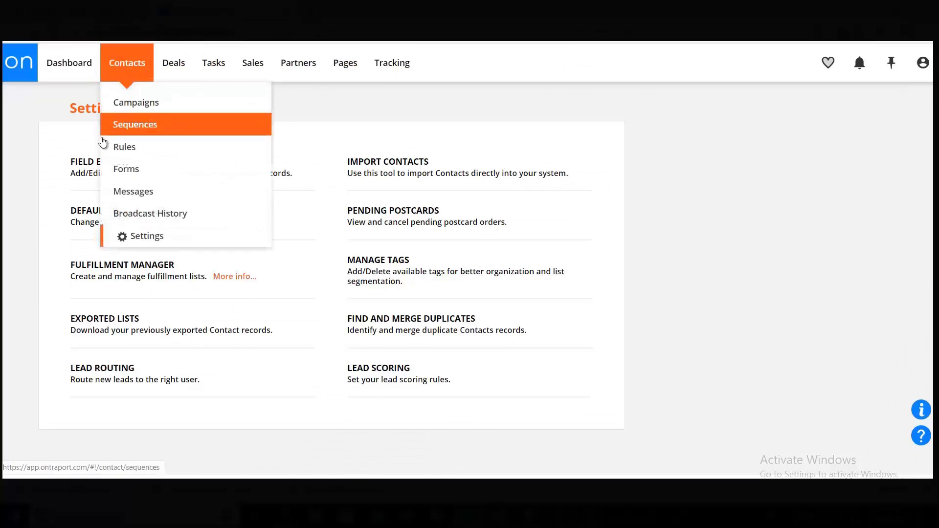
click(78, 173)
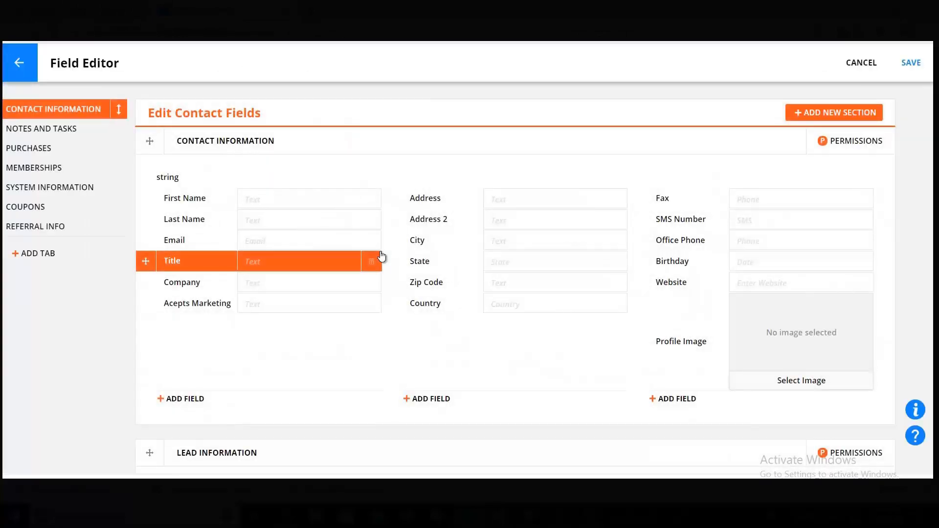
scroll(381, 256, down, 20)
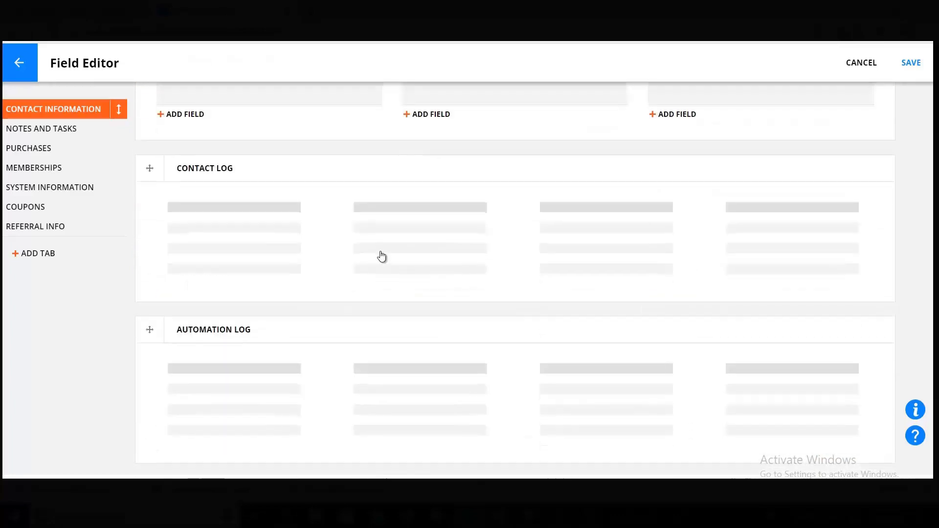
scroll(381, 255, down, 15)
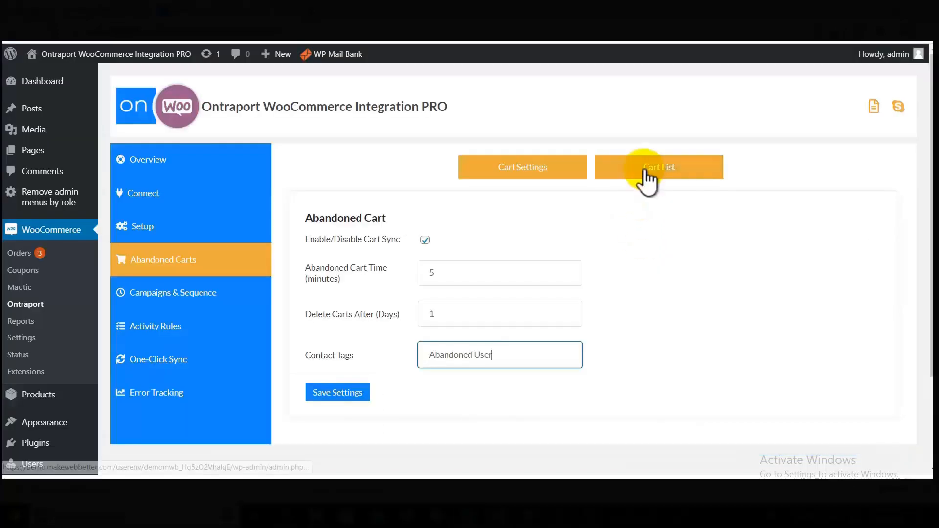
Step: In the plugin, check the abandoned cart list with its cart and sync statuses, and return to the cart settings
click(646, 171)
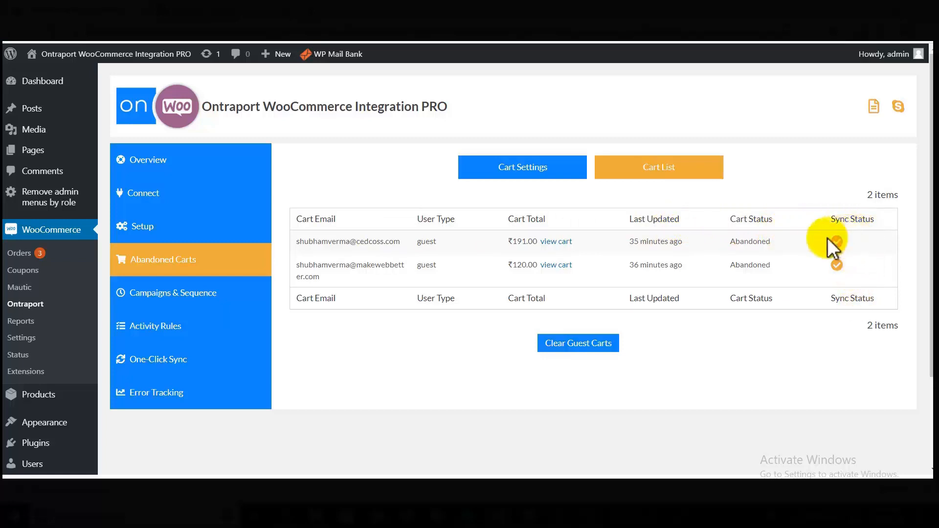
click(501, 165)
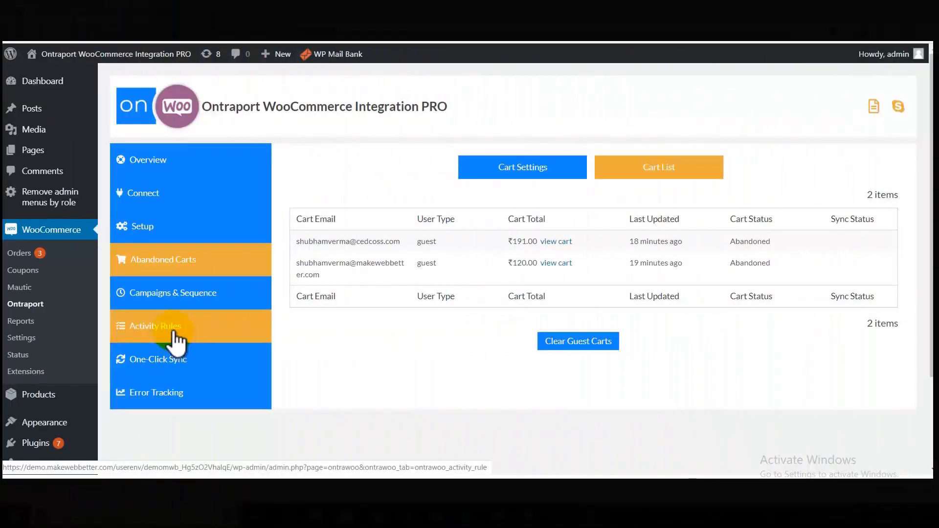
Step: Add an activity rule that assigns the tag Cancelled when the order status changes to Cancelled, and save the rules
click(174, 337)
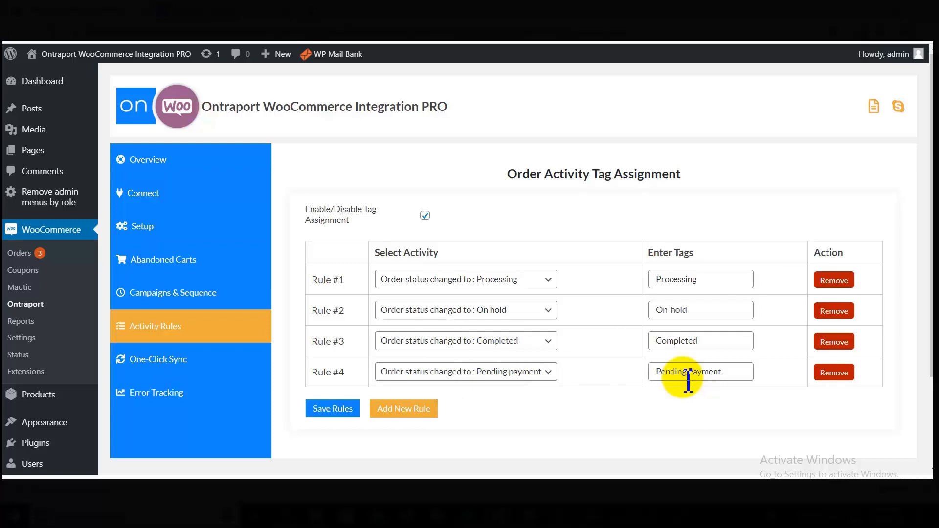
click(427, 410)
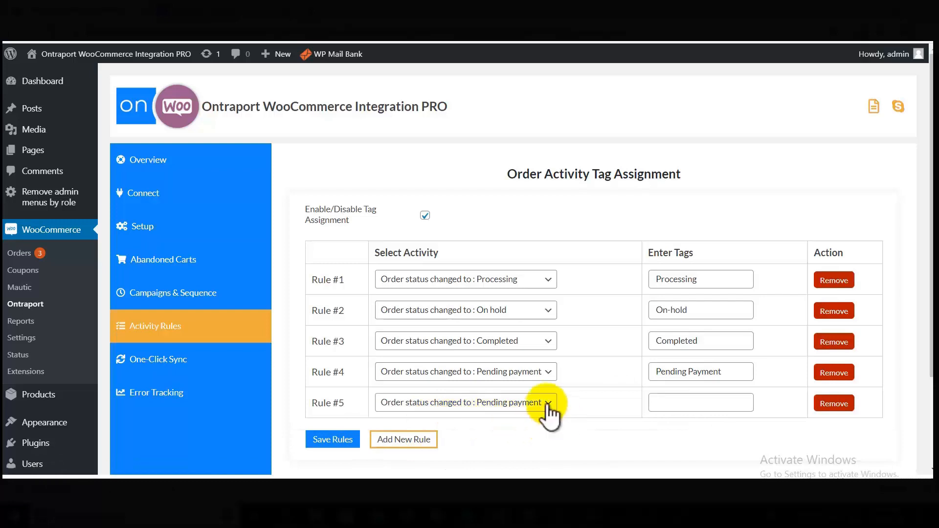
click(547, 404)
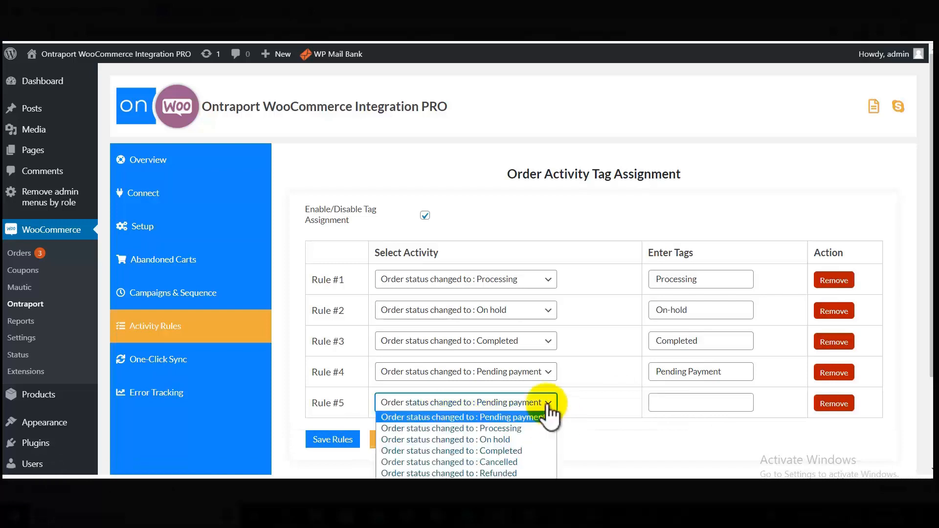
click(520, 463)
click(668, 404)
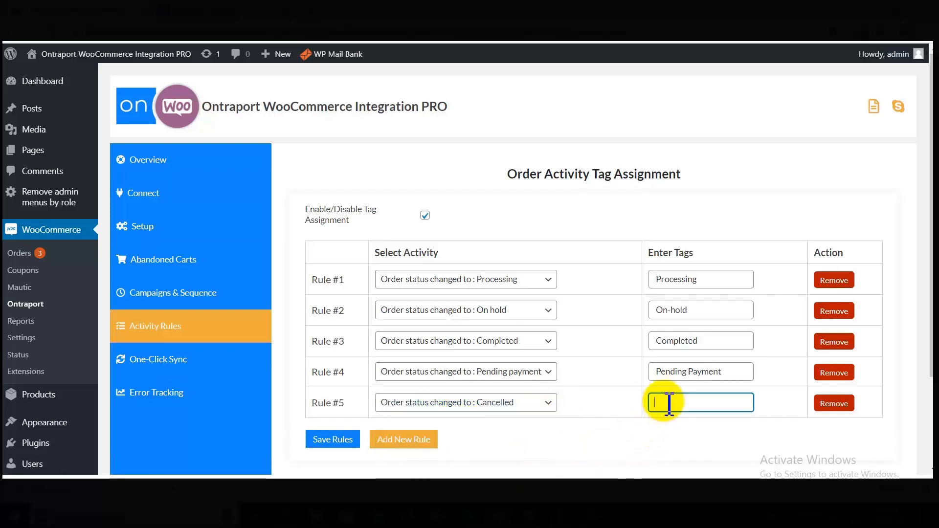
text(C)
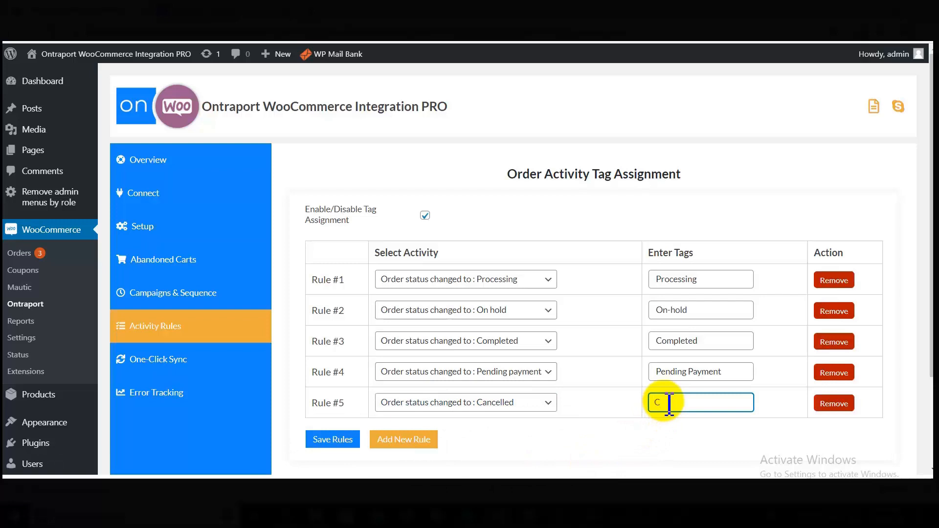
text(ancelled)
click(332, 439)
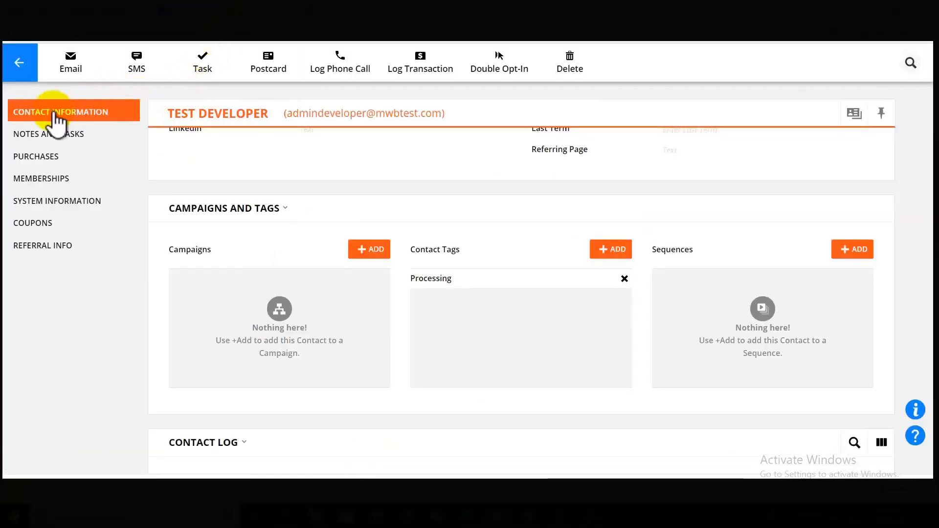
Step: In Ontraport, reopen the same contact's record from the contacts list to check its tags, and review the plugin's saved activity rules
click(59, 115)
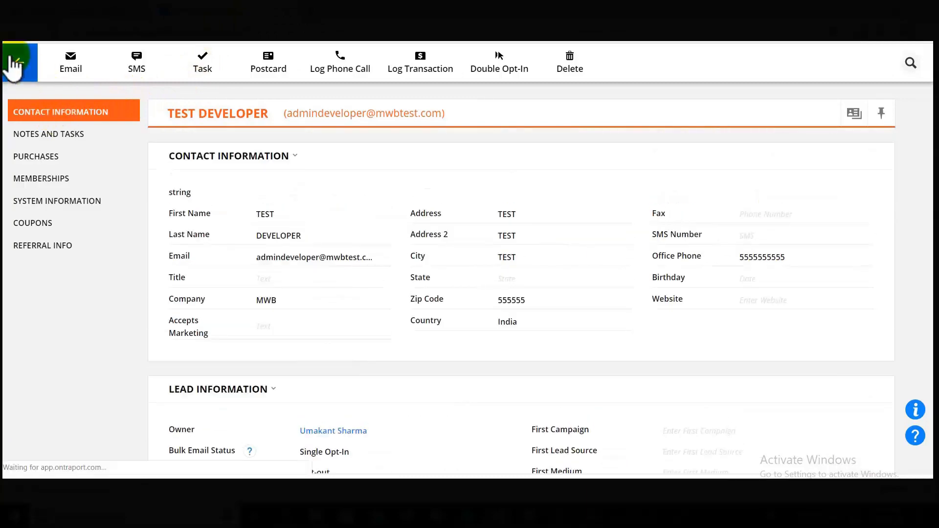
click(14, 66)
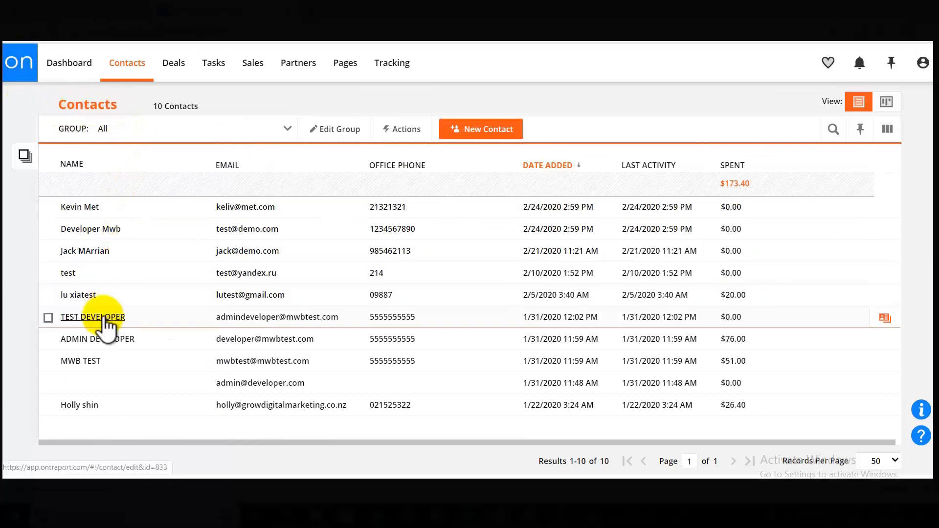
click(103, 316)
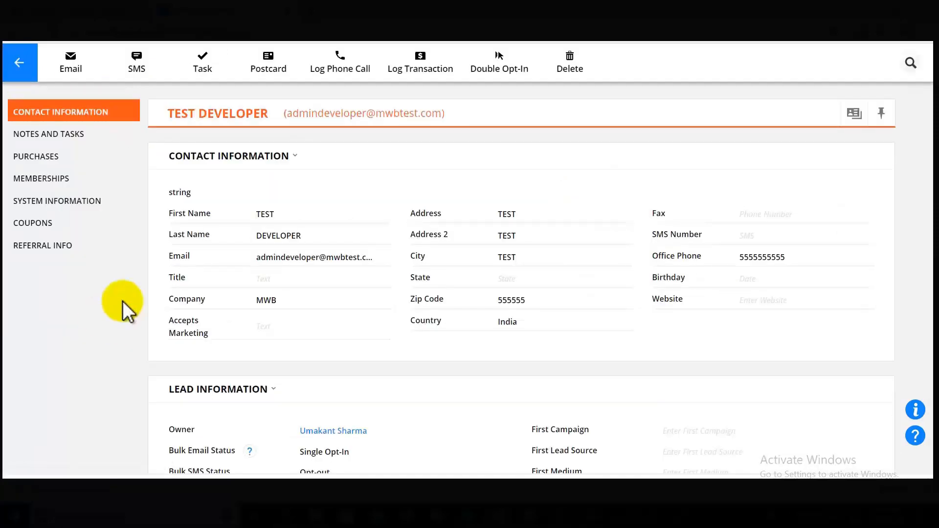
scroll(327, 189, down, 7)
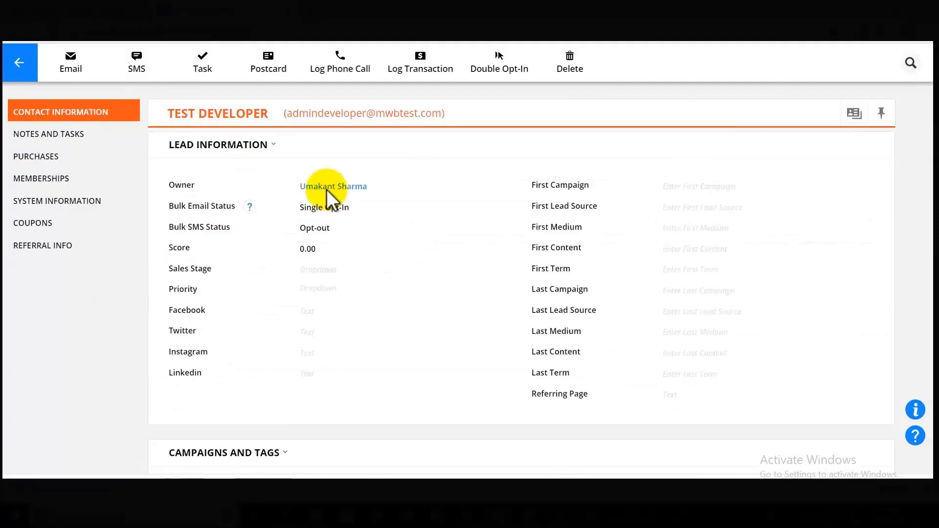
scroll(327, 189, down, 4)
scroll(400, 224, up, 3)
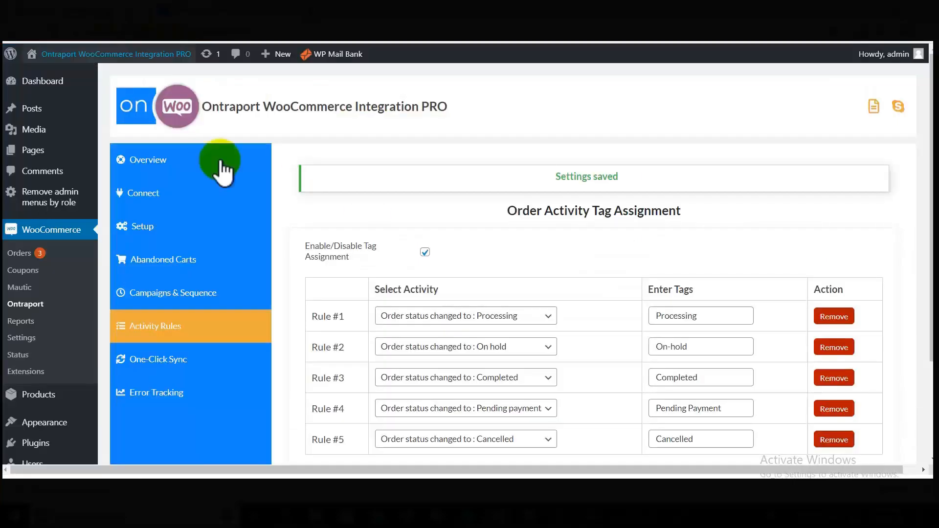
scroll(361, 292, down, 3)
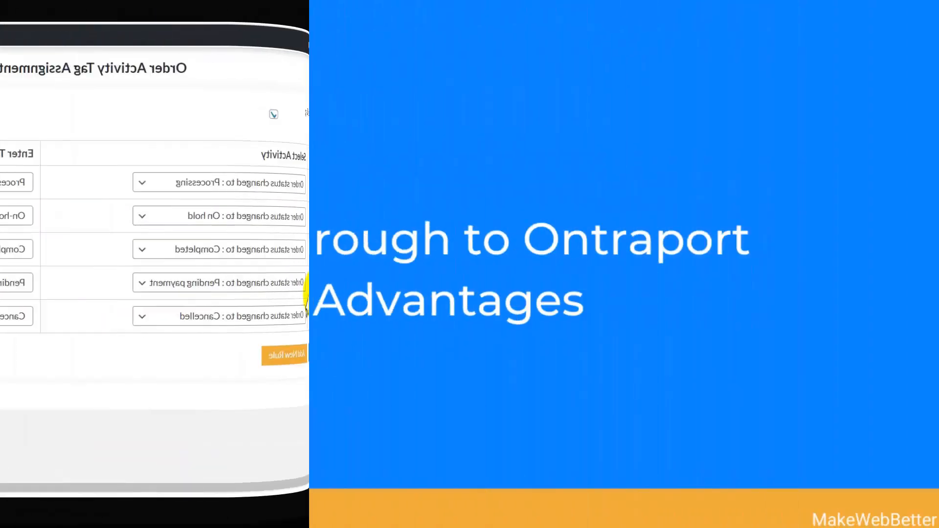